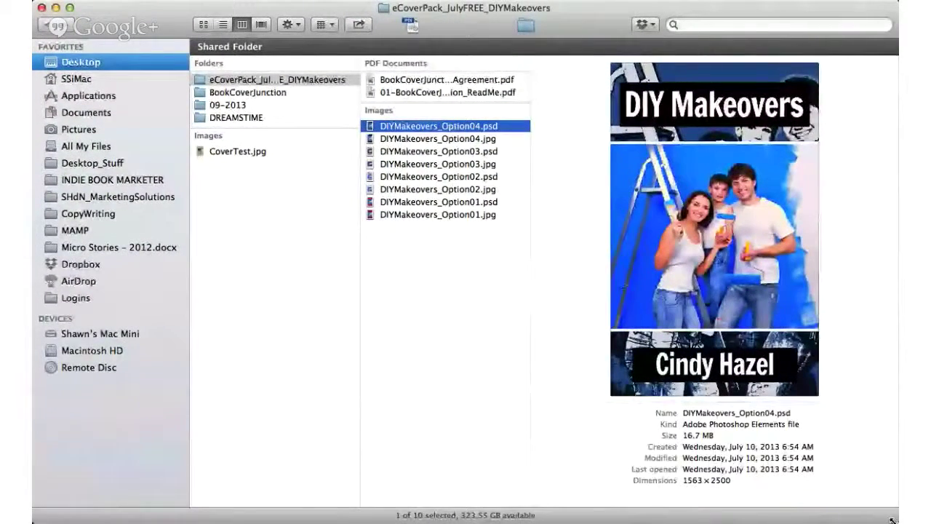
Step: Move DIYMakeovers_Option04.jpg into the parent folder, keeping its original file name
left_click(426, 142)
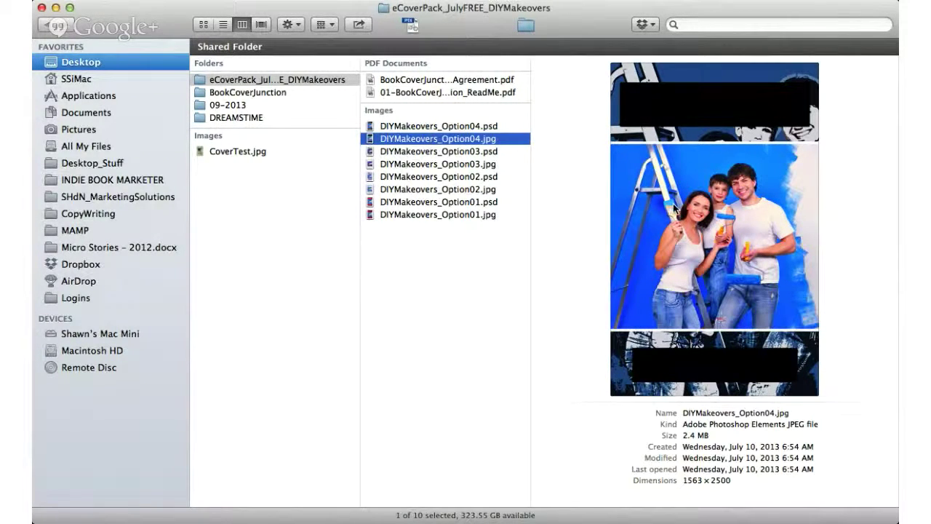
left_click(426, 142)
key("Return")
key("super+z")
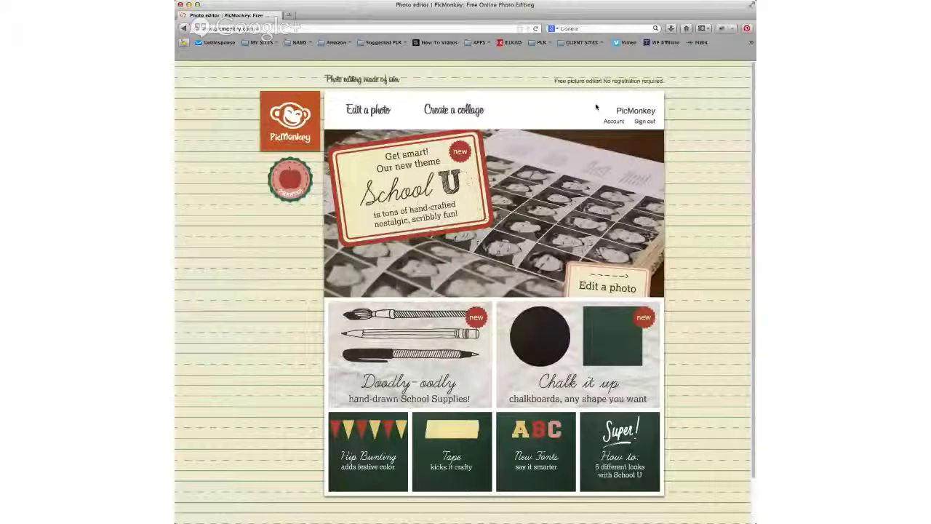
Step: Open the blank DIYMakeovers_Option04.jpg cover in the PicMonkey editor with the text tools showing
left_click(640, 121)
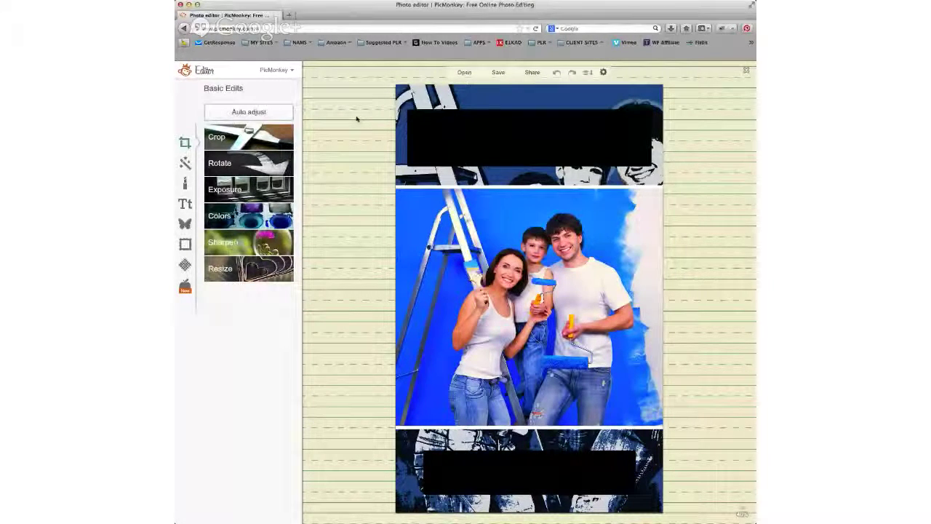
left_click(189, 207)
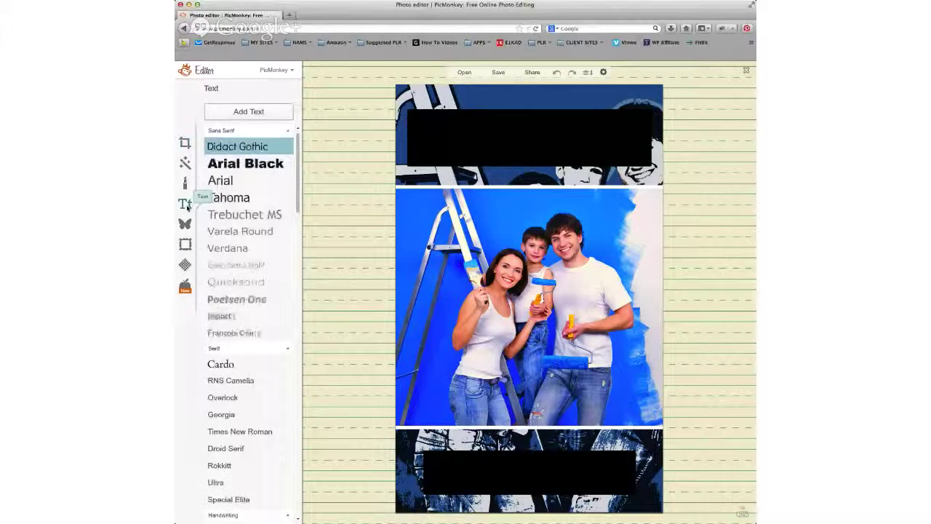
Step: Add an Arial Black text box and begin typing the 'DIY Makeovers' title
left_click(240, 165)
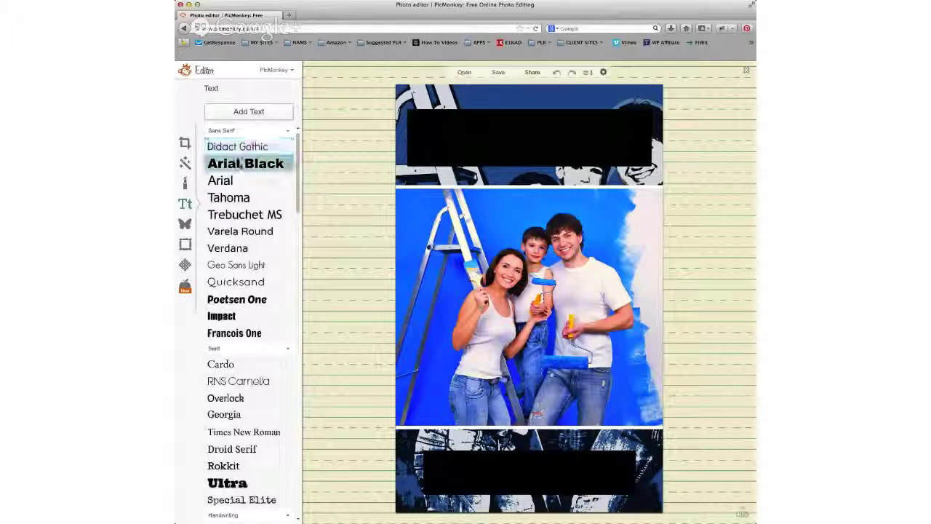
left_click(248, 112)
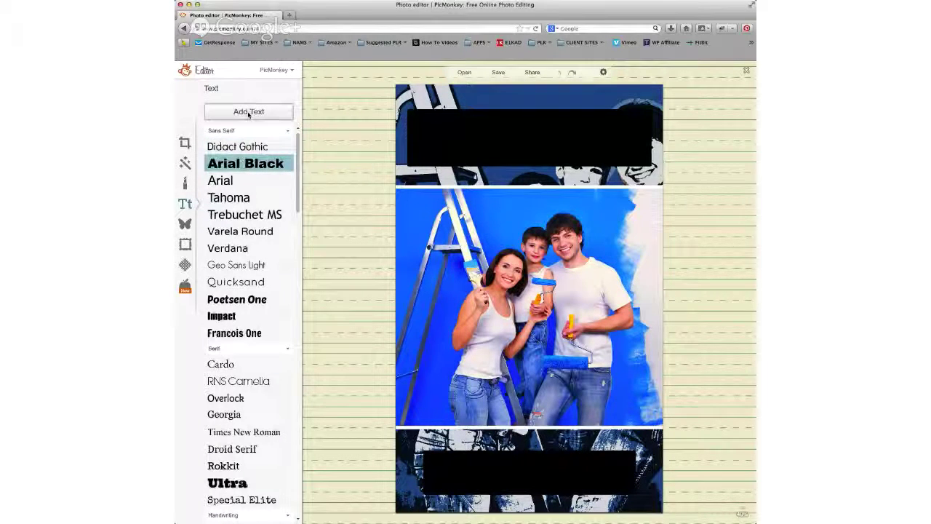
left_click(459, 287)
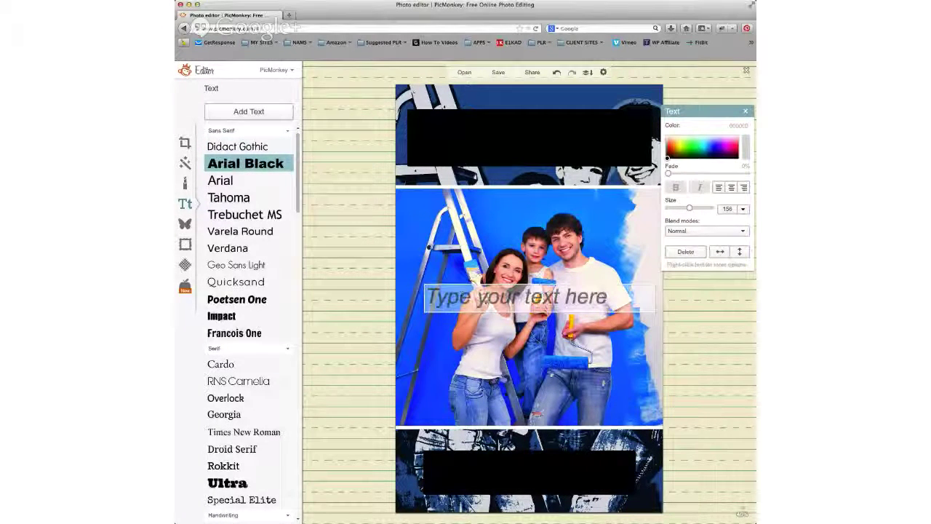
type("DI")
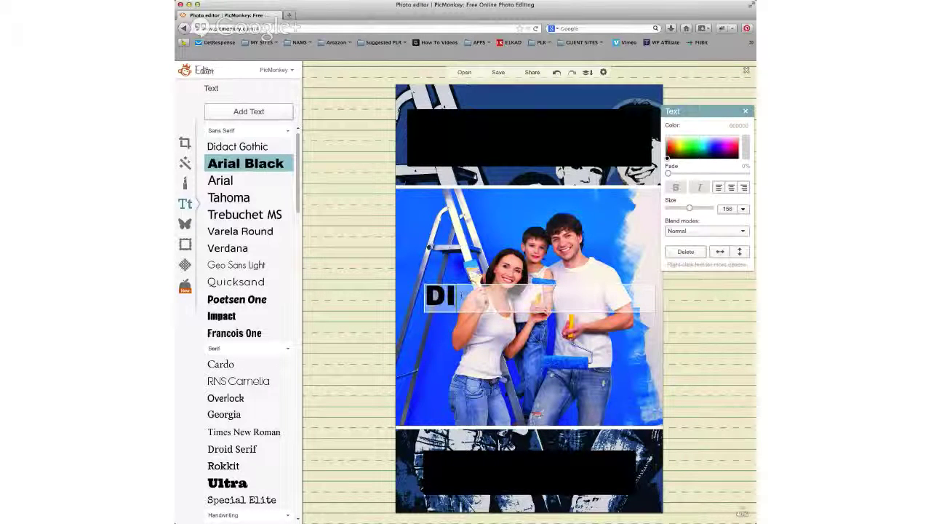
type("Y Makeo")
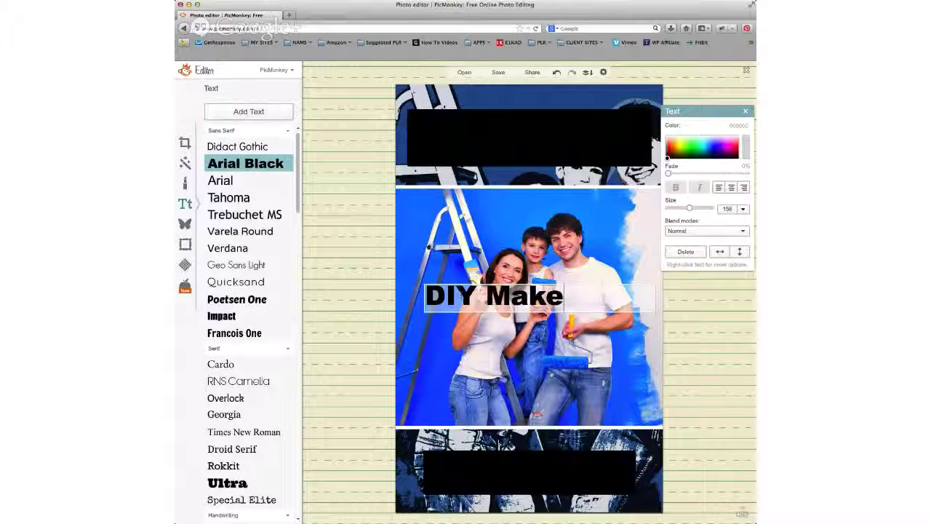
type("vers")
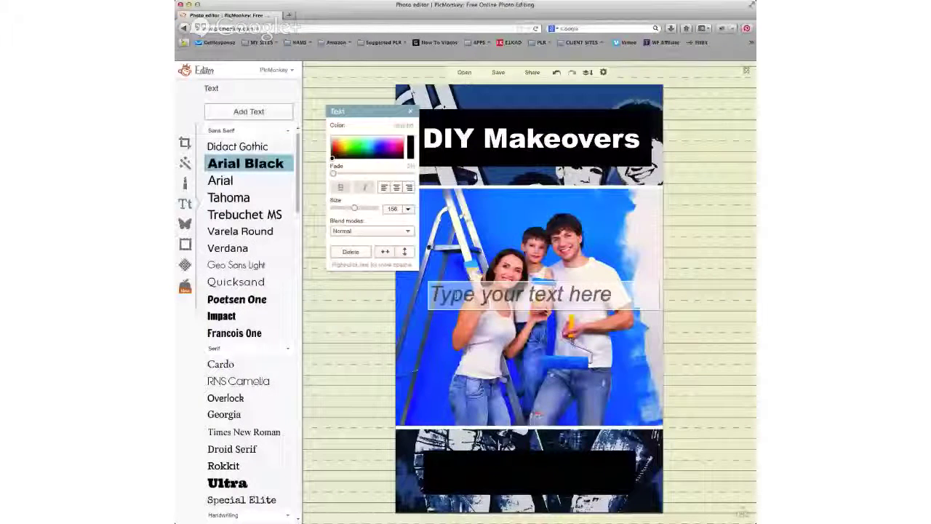
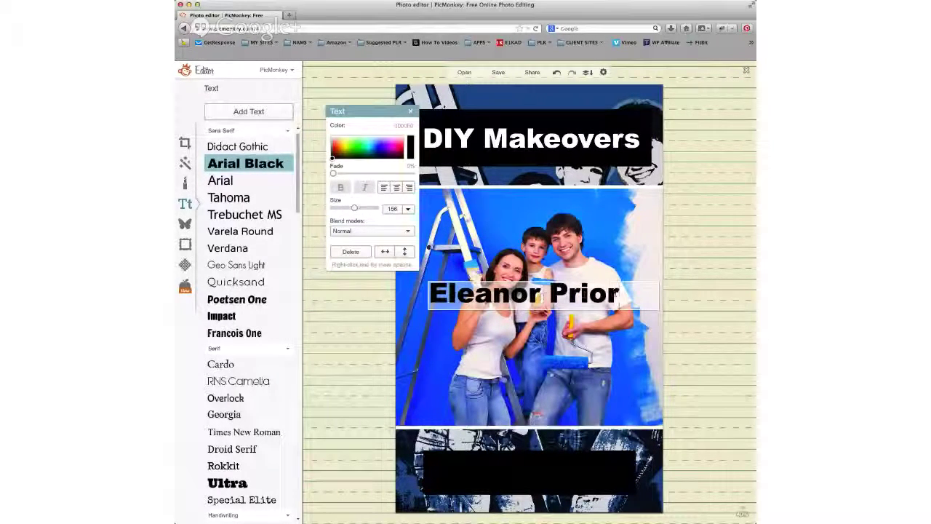
Step: Make the name white (ffffff), centre-align it, and move it onto the bottom black bar
key("shift+Left")
key("shift+Left")
key("shift+Left")
key("shift+Left")
key("shift+Left")
key("shift+Left")
key("shift+Left")
key("shift+Left")
key("shift+Left")
key("shift+Left")
key("shift+Left")
key("shift+Left")
key("shift+Left")
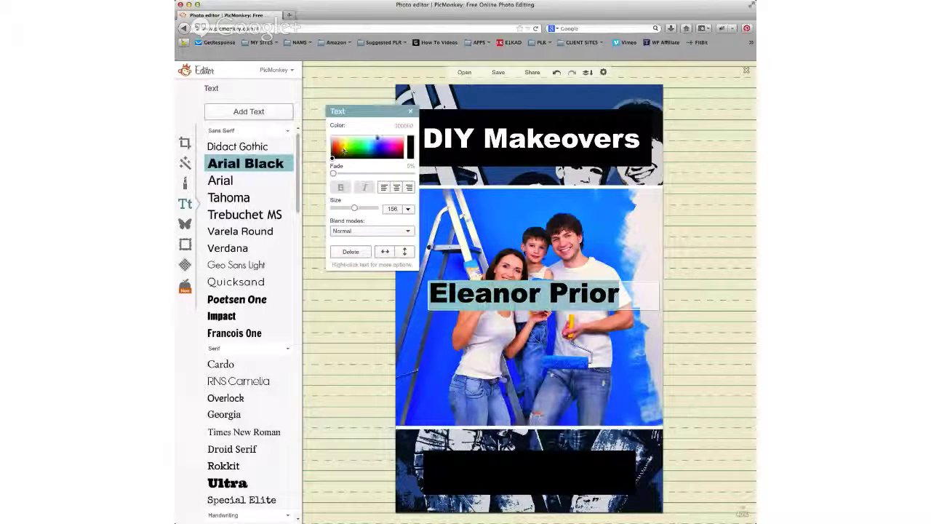
left_click(404, 125)
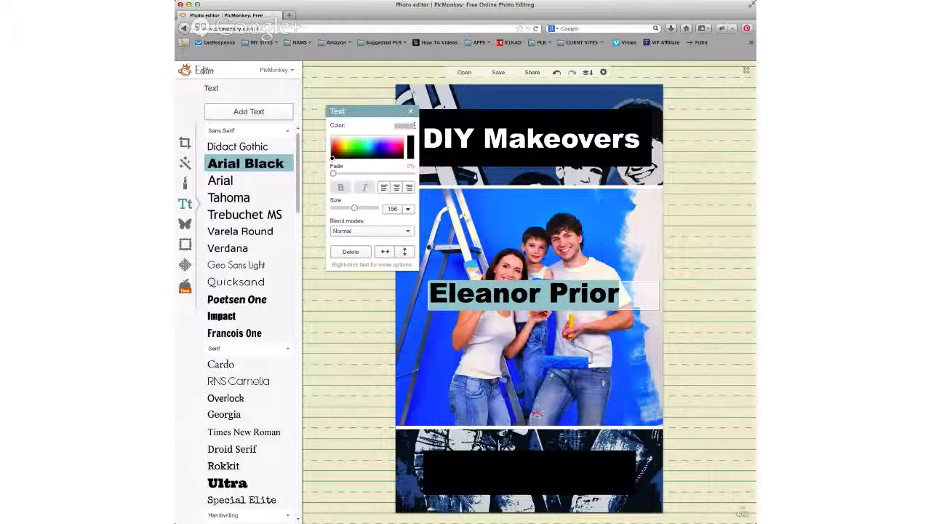
key("BackSpace")
type("ffffff")
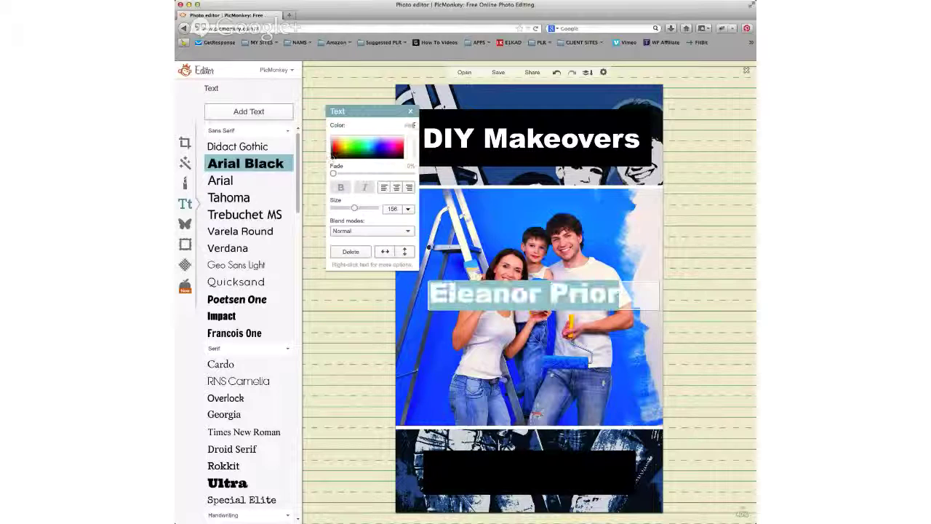
left_click(397, 188)
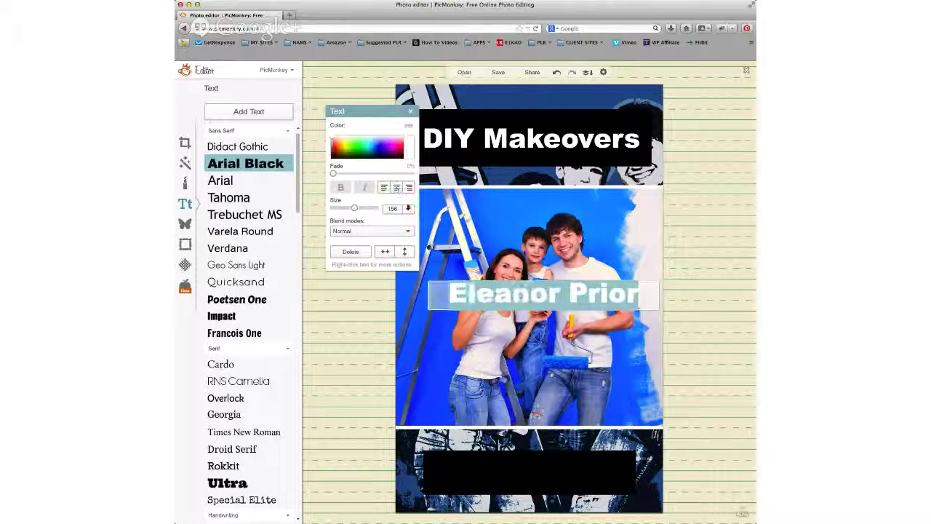
left_click_drag(471, 299, 456, 475)
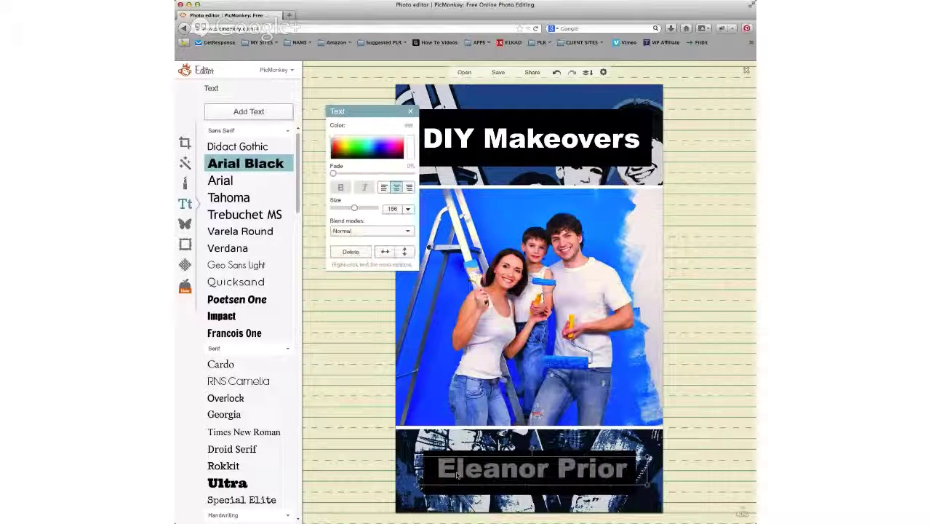
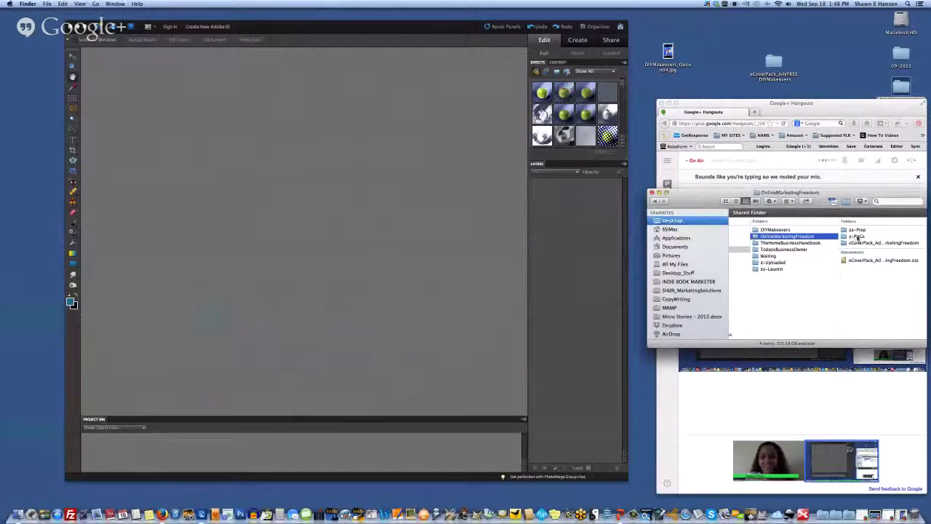
Step: Open OnlineMarketingFreedom_Option01.psd from the eCoverPack ad folder in Photoshop Elements
left_click(862, 243)
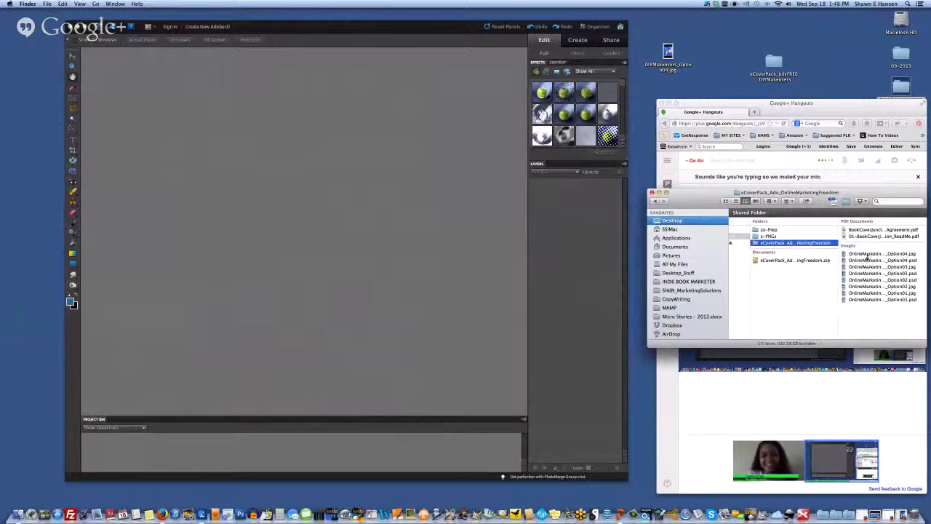
left_click(867, 299)
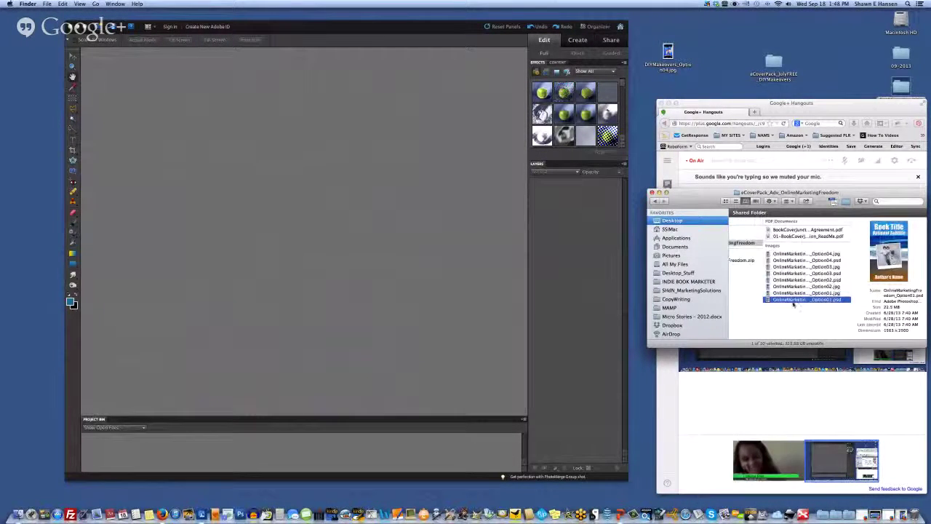
double_click(800, 299)
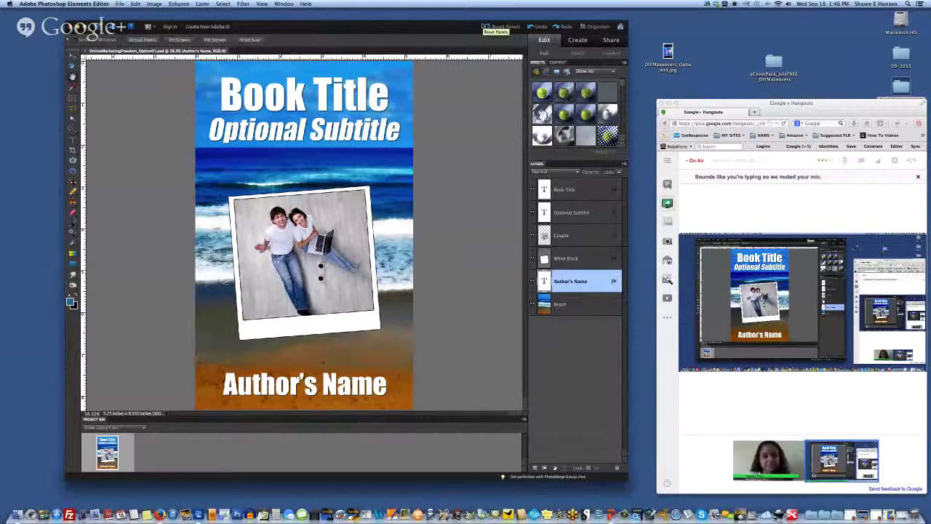
Step: Toggle the Book Title, Optional Subtitle, Author's Name and White Block layers' visibility to identify each element
left_click(561, 191)
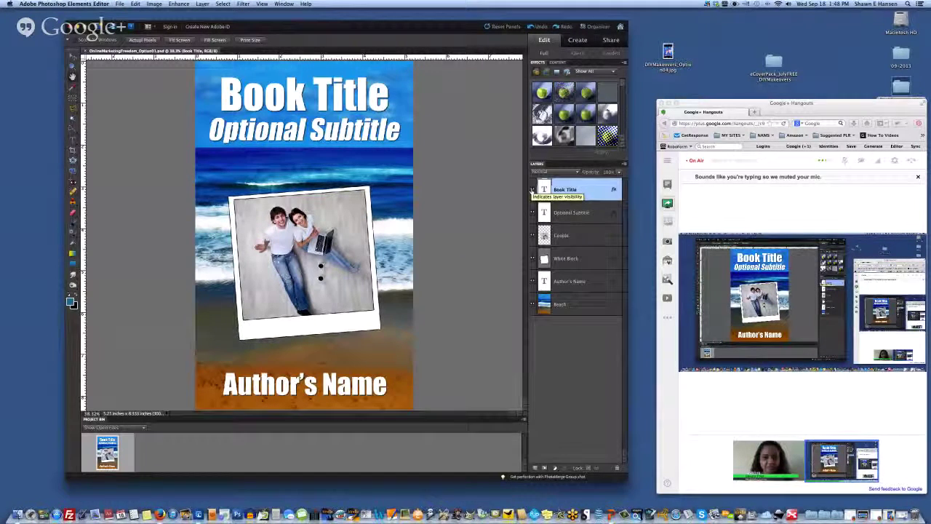
left_click(532, 190)
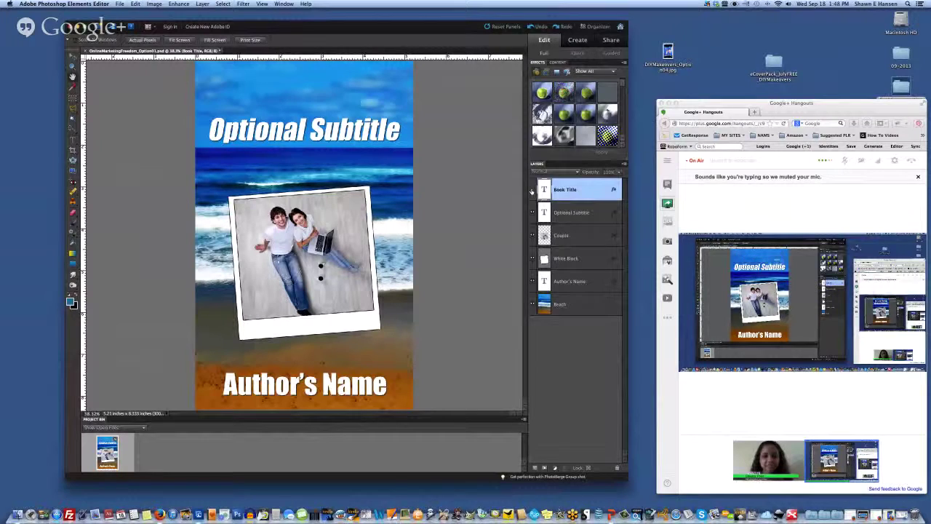
left_click(532, 191)
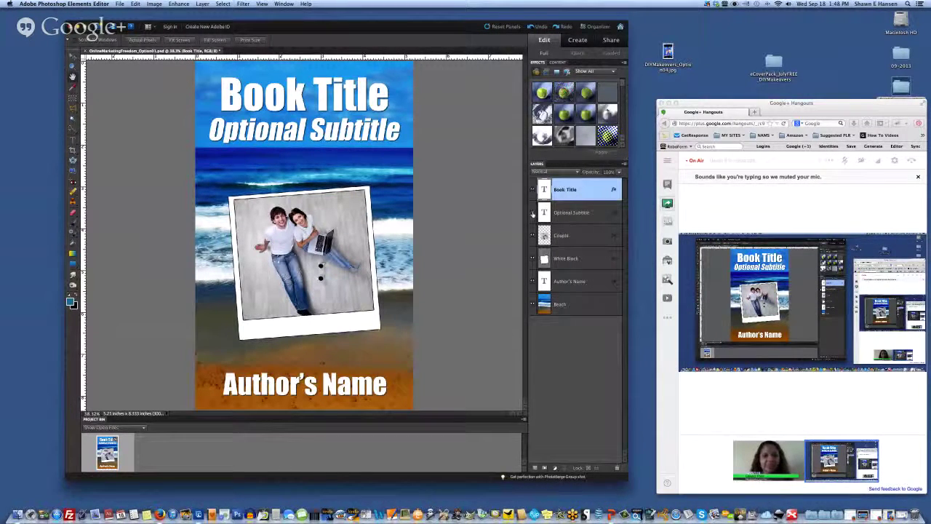
left_click(532, 213)
left_click(531, 213)
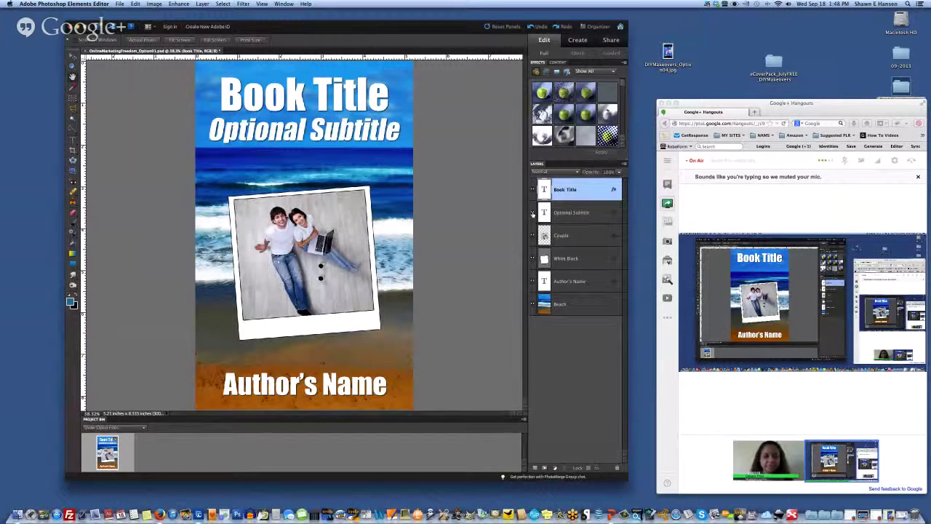
left_click(532, 282)
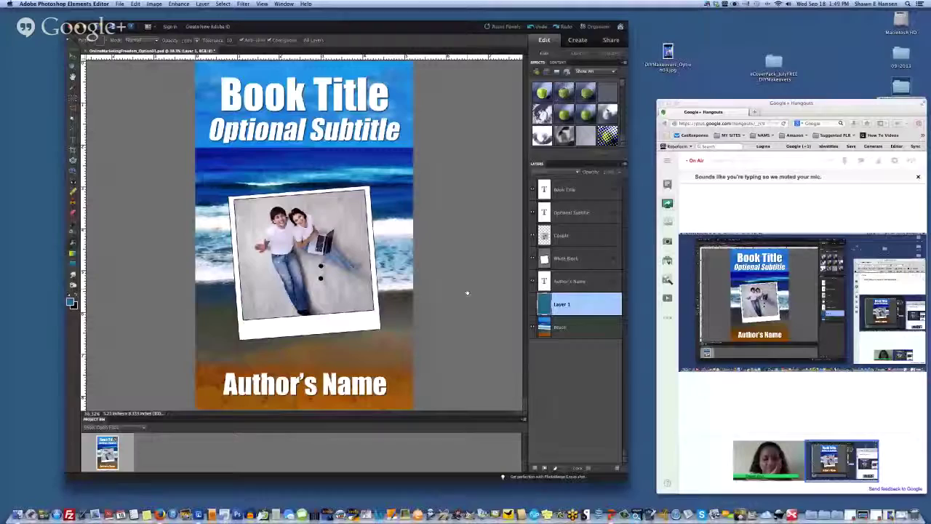
left_click(533, 258)
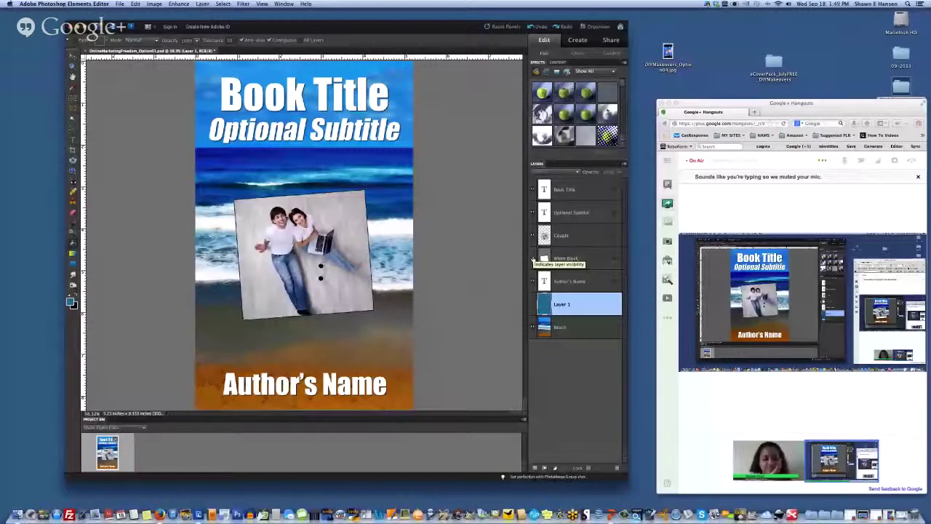
left_click(532, 258)
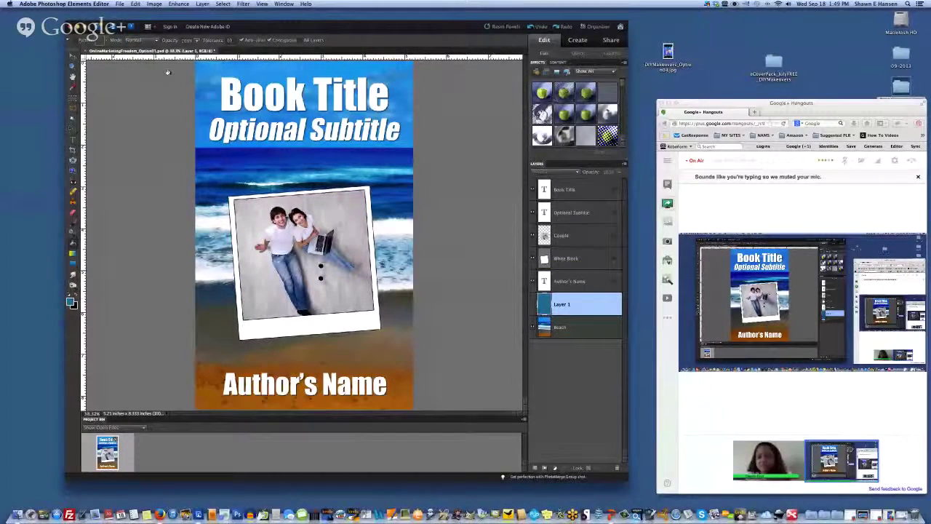
Step: Replace the Book Title text with 'Online' and the subtitle text with 'Marketing'
left_click(244, 58)
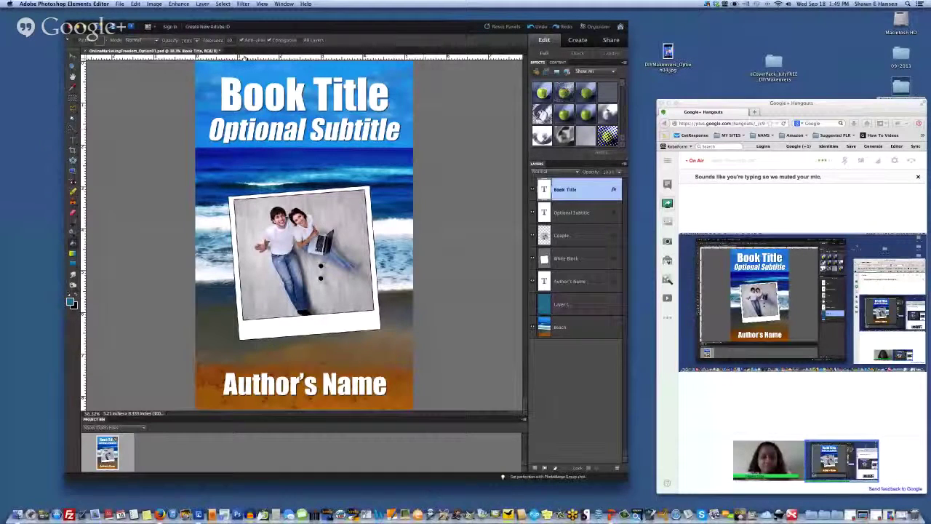
key("v")
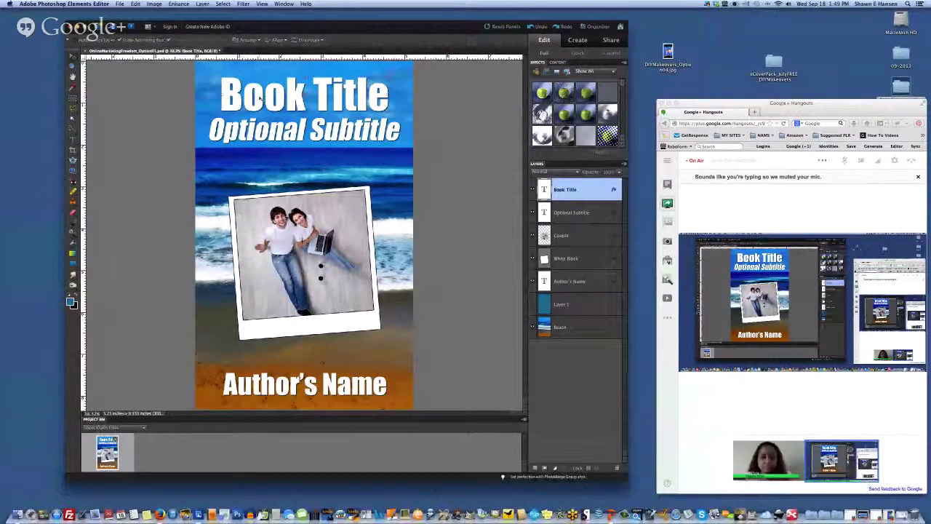
double_click(260, 98)
type("Online")
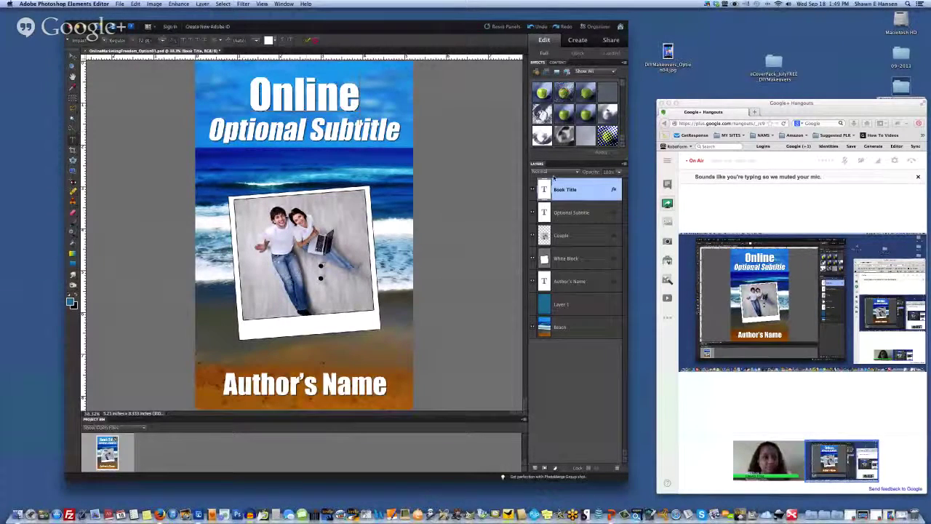
left_click(306, 135)
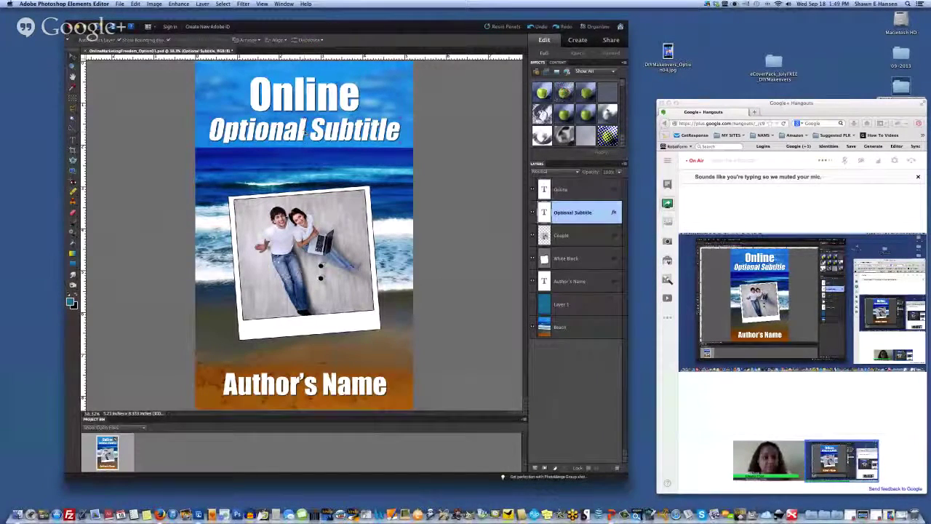
double_click(304, 135)
type("Mar")
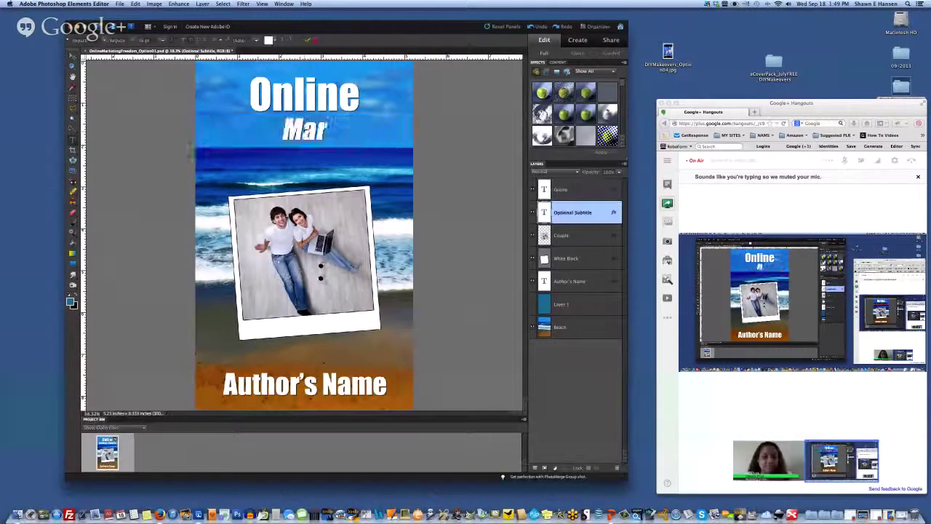
type("keting")
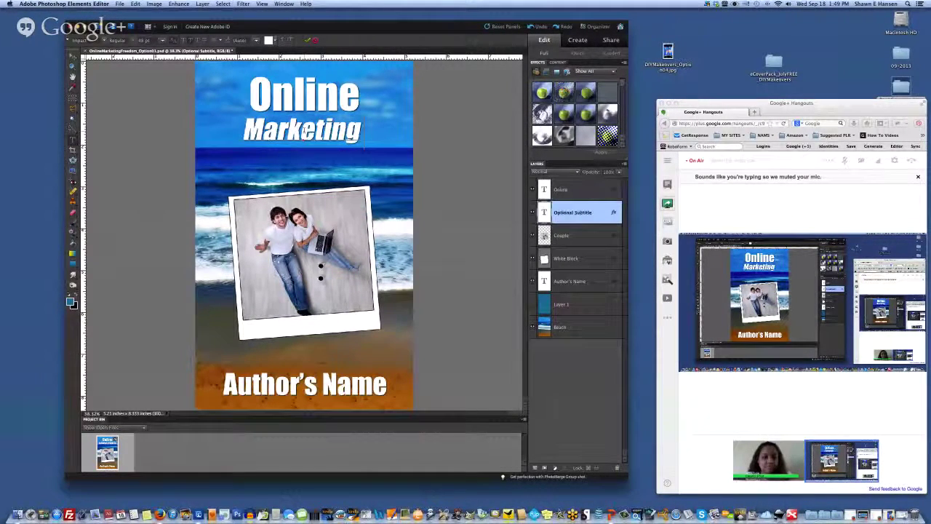
Step: Change the subtitle word to 'Freedom' and commit the text edit
double_click(294, 120)
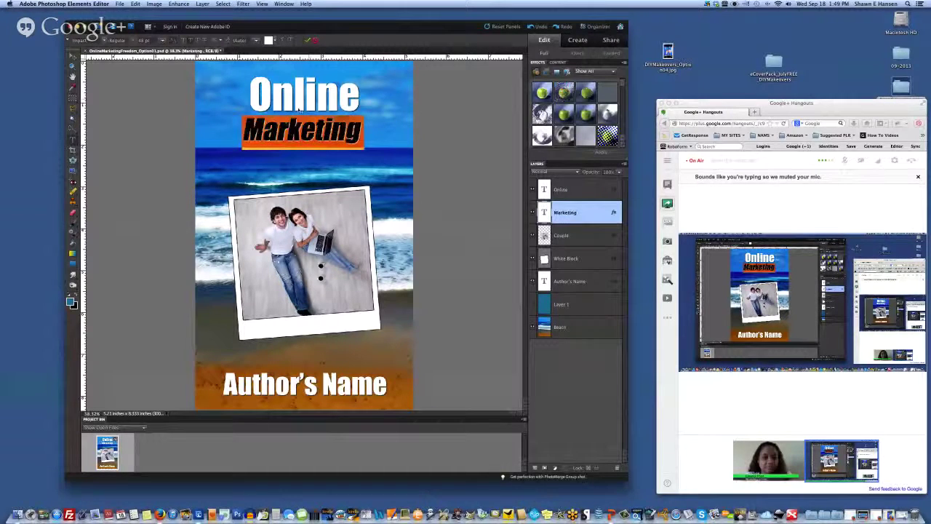
type("Freedom")
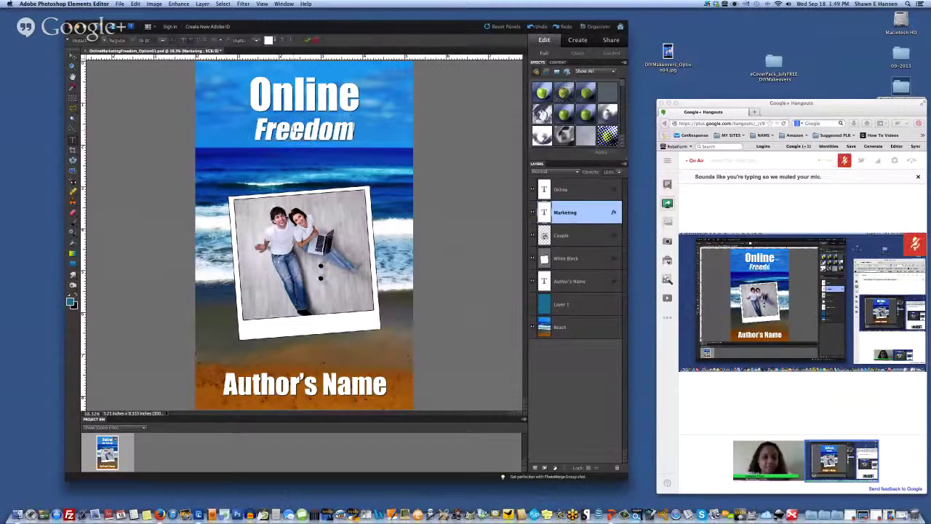
key("ctrl+a")
key("ctrl+Return")
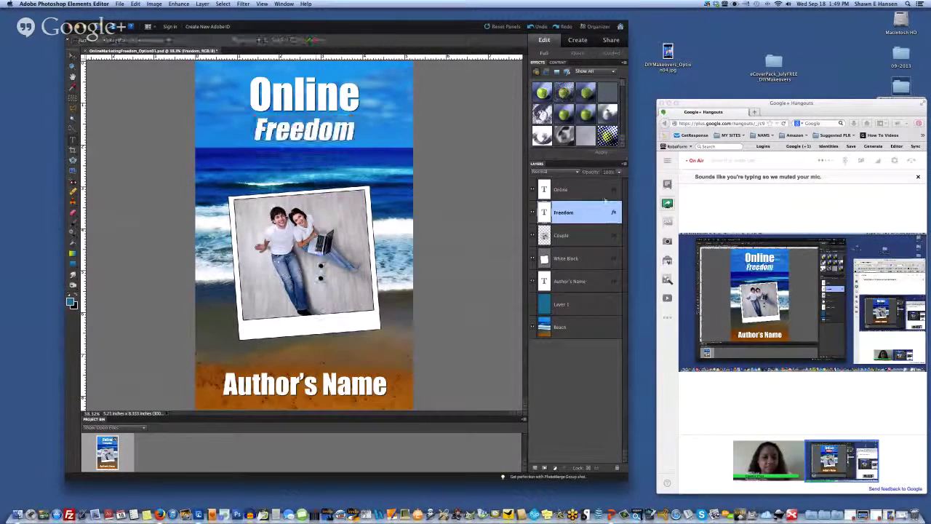
key("v")
Step: Begin adding 'Marketing' after 'Online' in the title, and open the BookCoverJunction folder
left_click(317, 107)
double_click(318, 107)
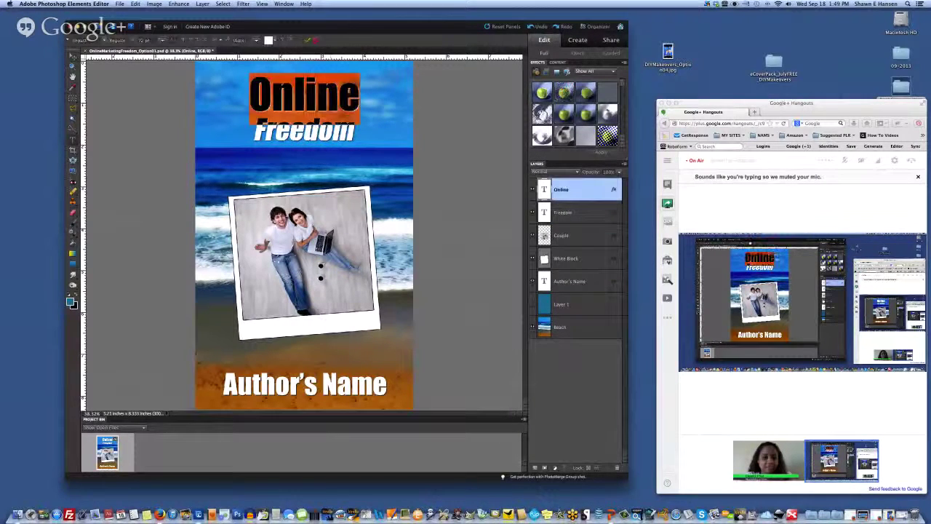
left_click(348, 103)
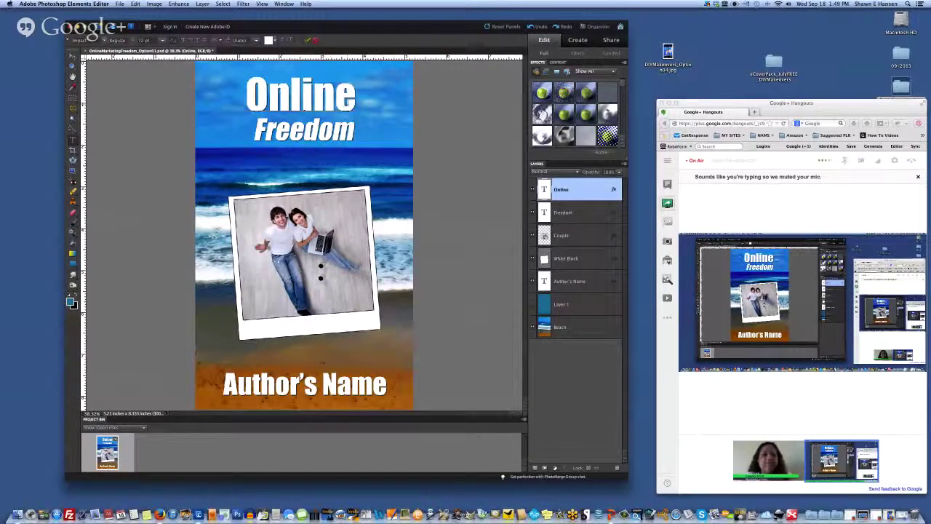
type("Marketing")
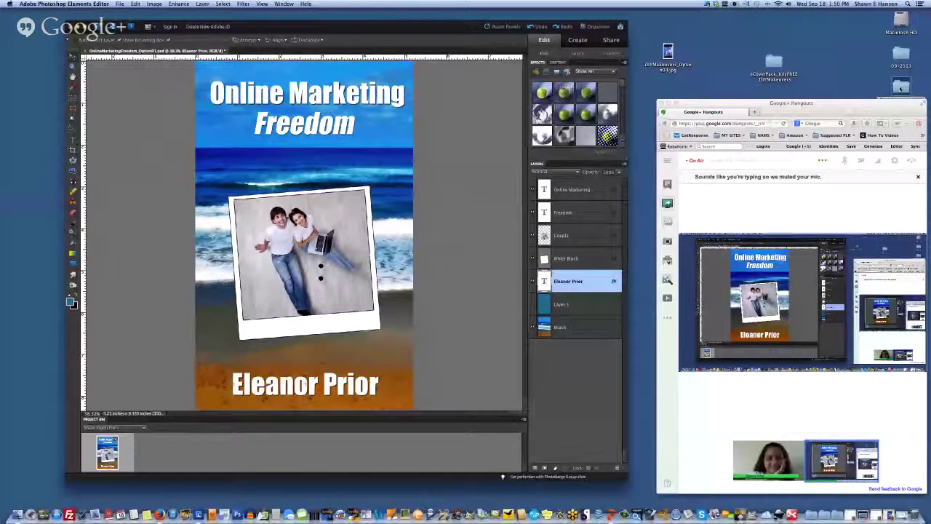
double_click(901, 87)
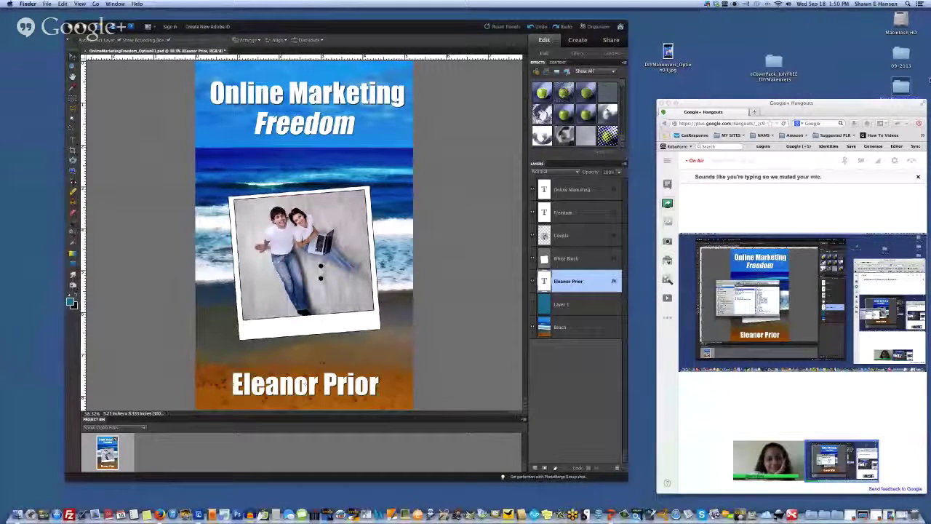
Step: Open dreamstime_xxl_3534373.jpg from DREAMSTIME > Hobbies > Snorkeling in Photoshop Elements
left_click_drag(917, 103, 915, 176)
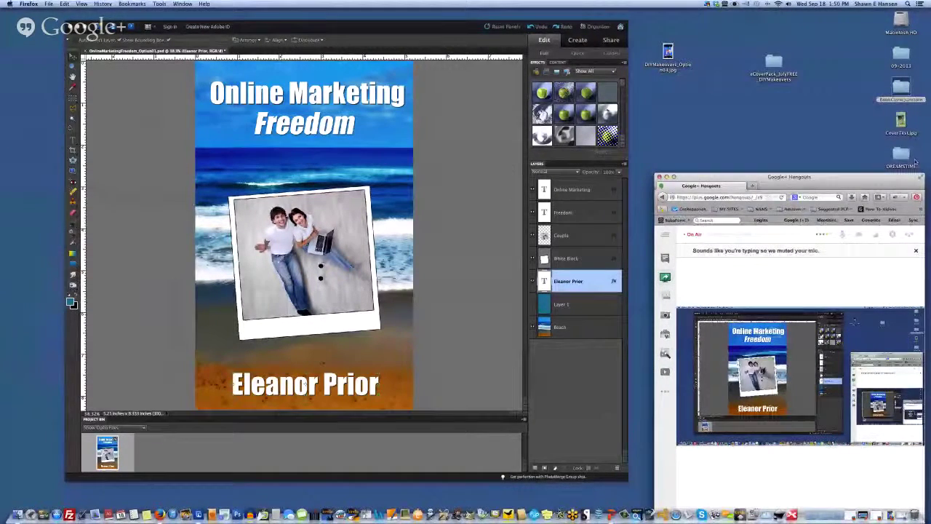
double_click(902, 156)
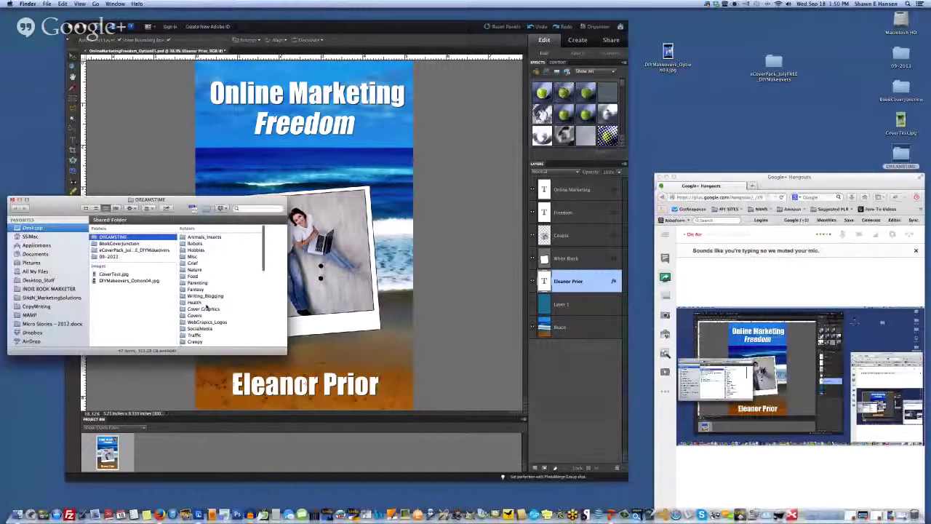
left_click(195, 249)
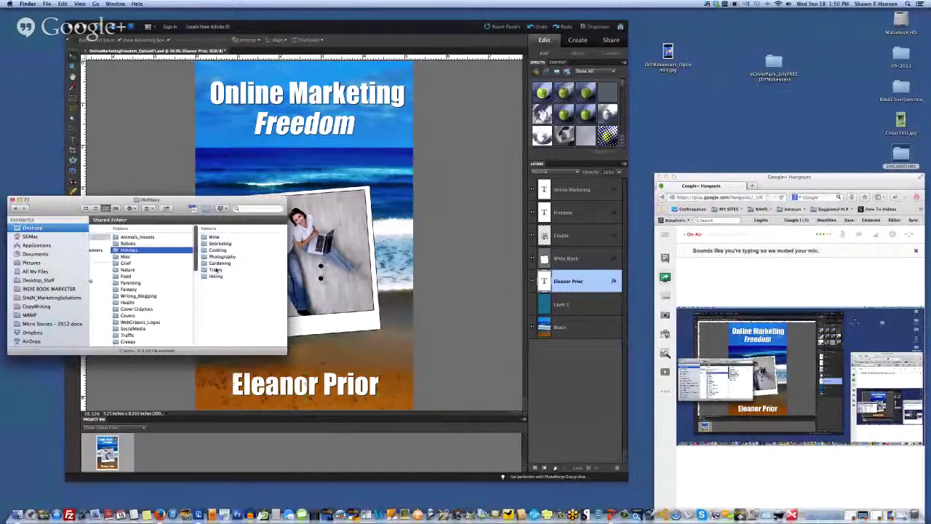
left_click(217, 246)
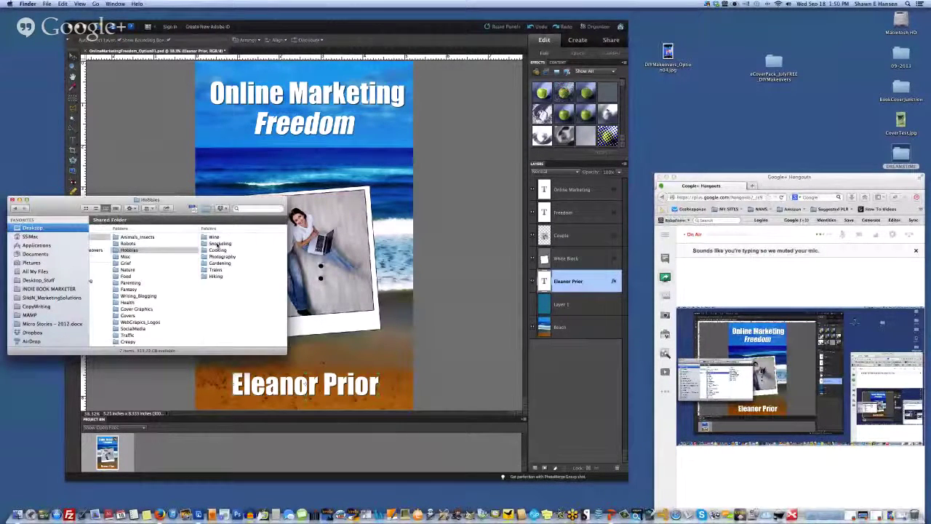
left_click(158, 238)
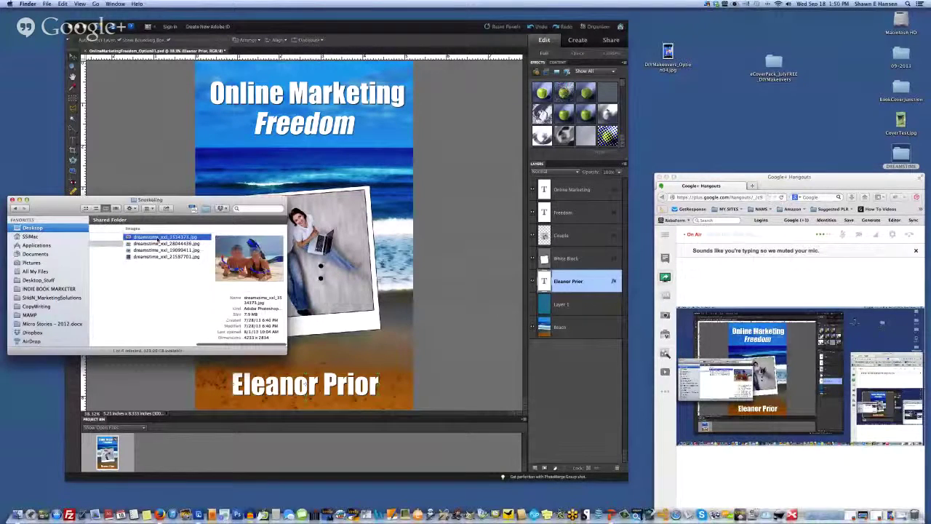
left_click_drag(159, 237, 158, 413)
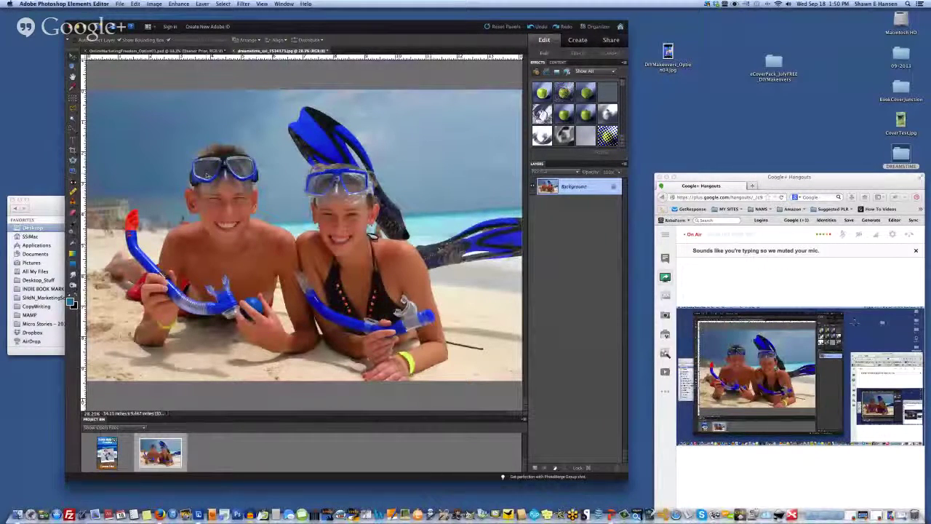
Step: Copy the entire snorkeling photo and paste it into the book cover document
left_click(223, 5)
left_click(223, 12)
left_click(120, 5)
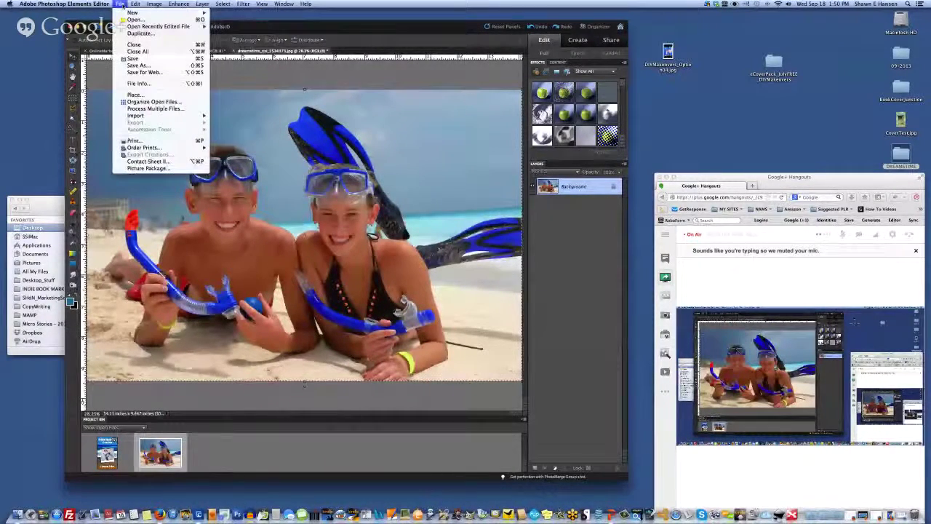
mouse_move(135, 4)
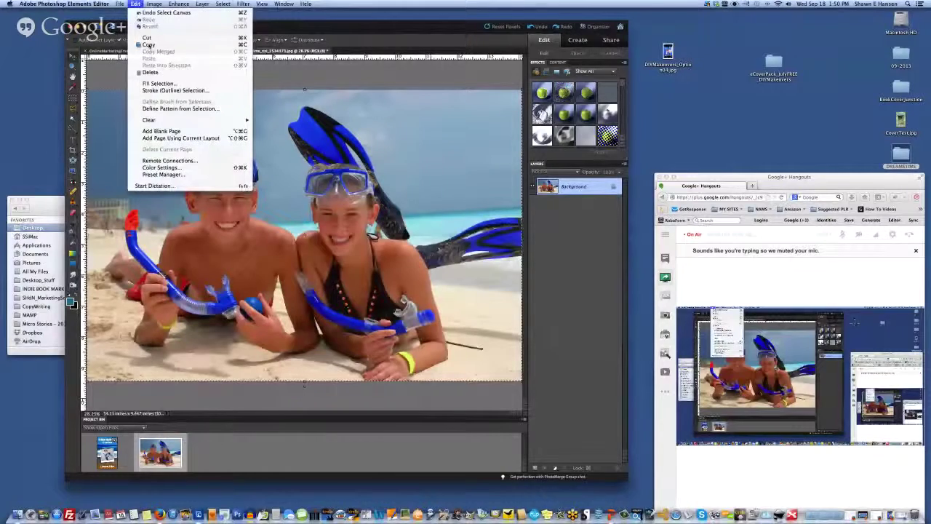
left_click(147, 45)
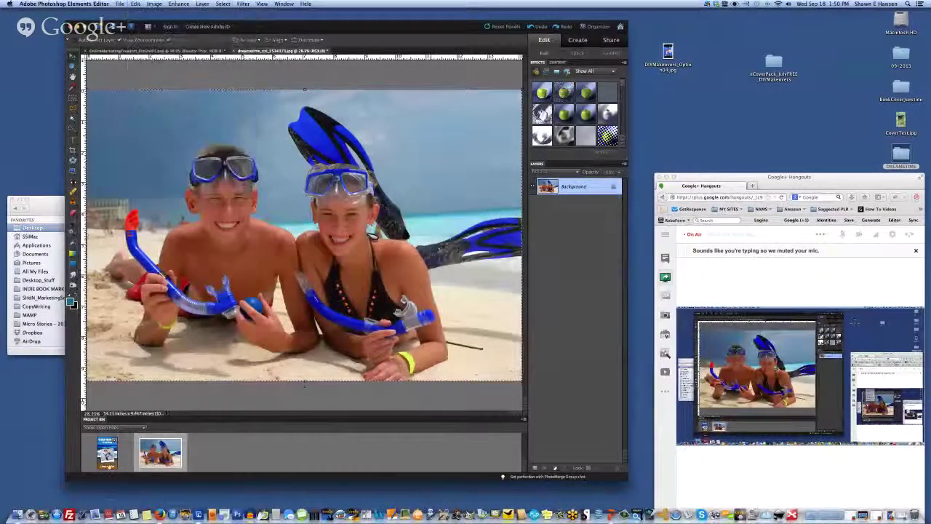
left_click(107, 456)
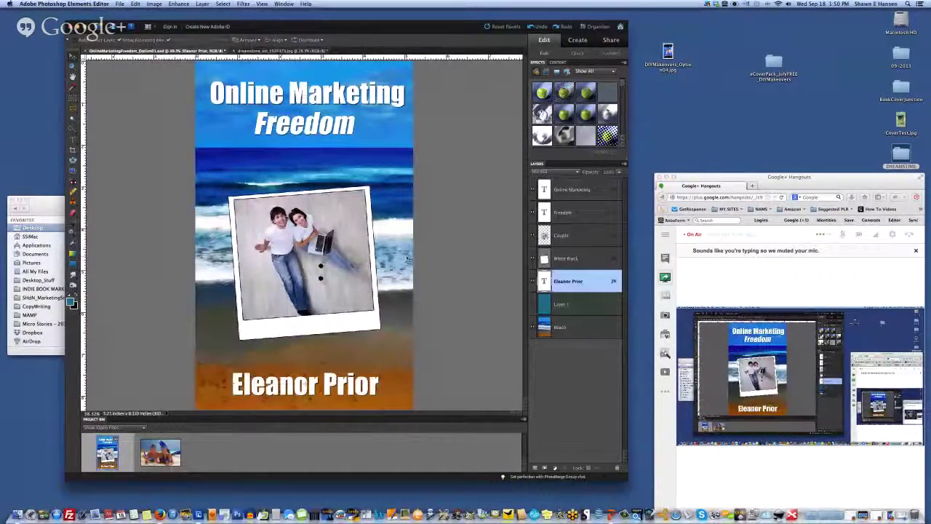
key("super+v")
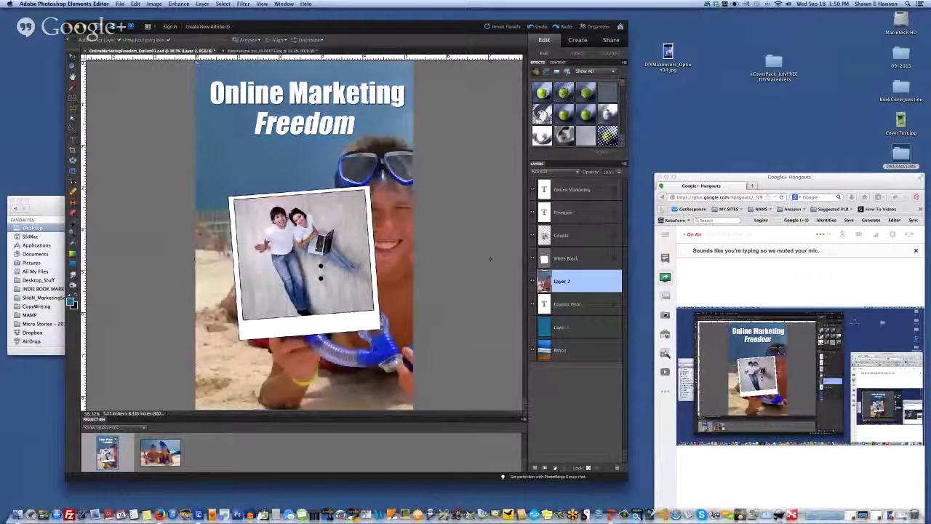
Step: Scale the pasted photo across the middle band and stack Layer 2 above Couple
left_click_drag(491, 258, 176, 136)
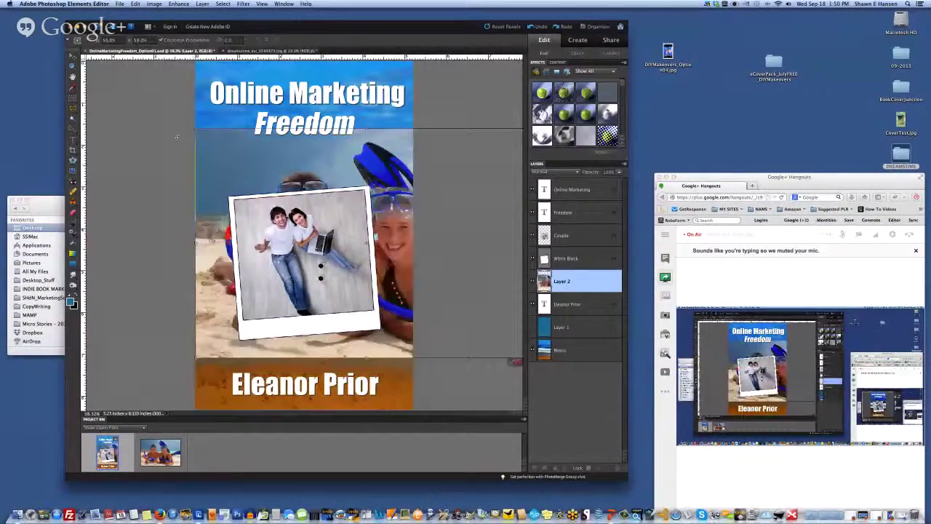
left_click_drag(278, 274, 219, 316)
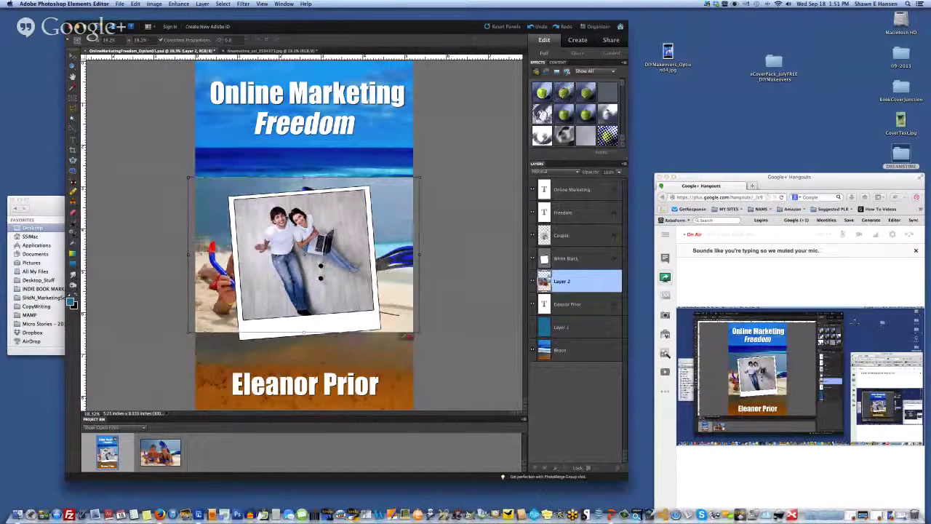
key("Return")
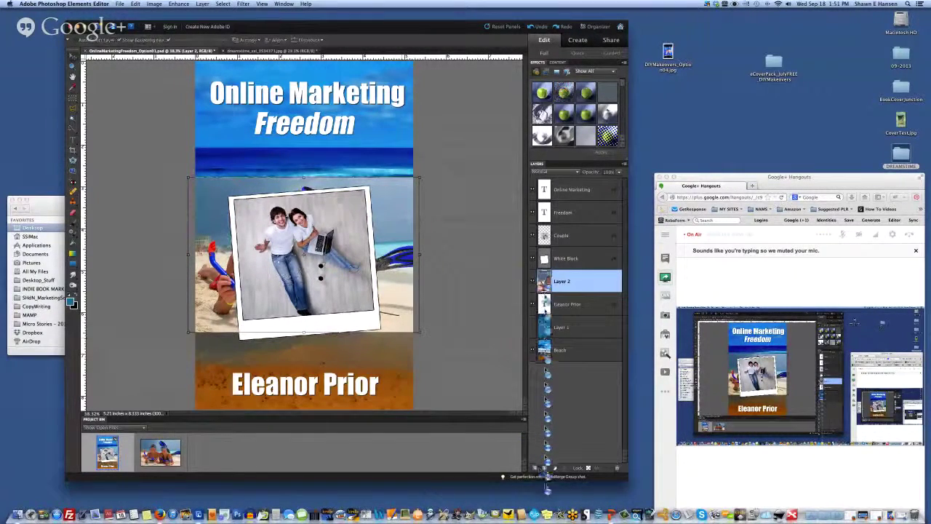
left_click_drag(547, 304, 559, 227)
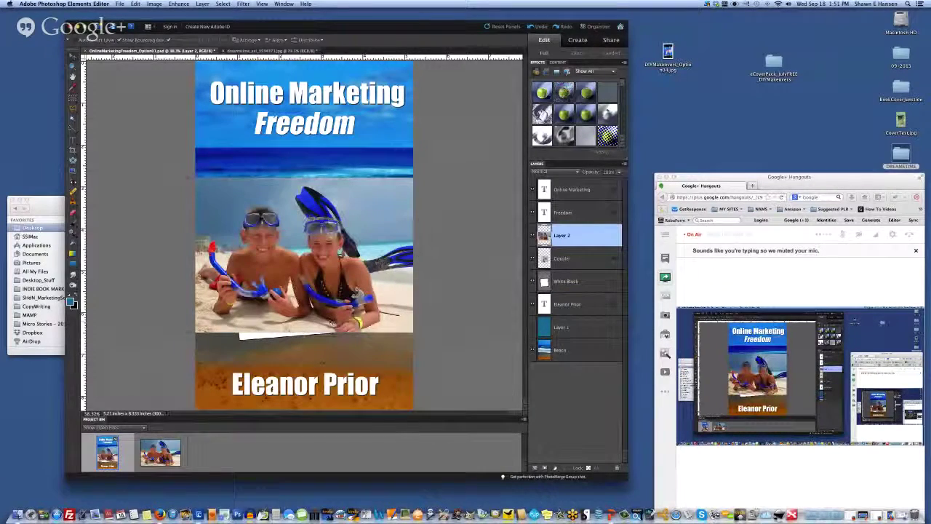
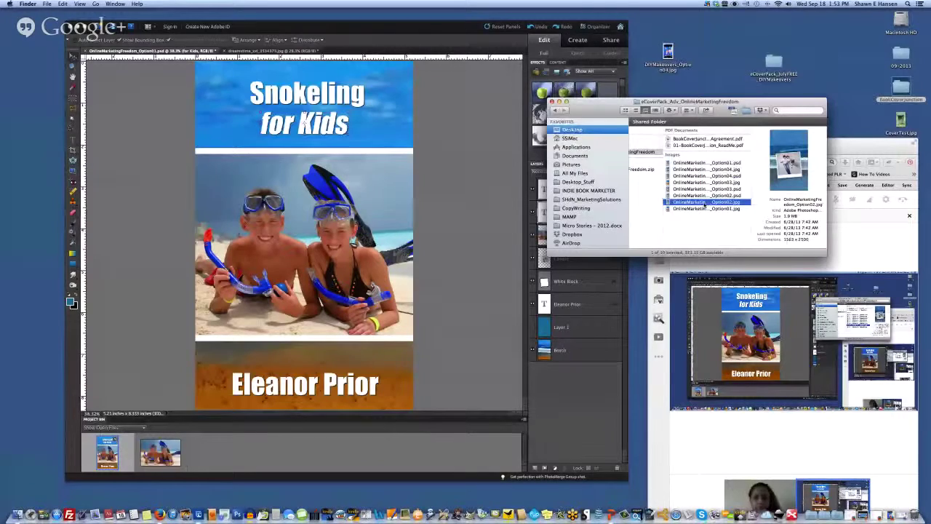
Step: Open Option02.jpg in Elements, then select and copy the whole blue beach image
key("super+Tab")
left_click_drag(705, 413, 280, 200)
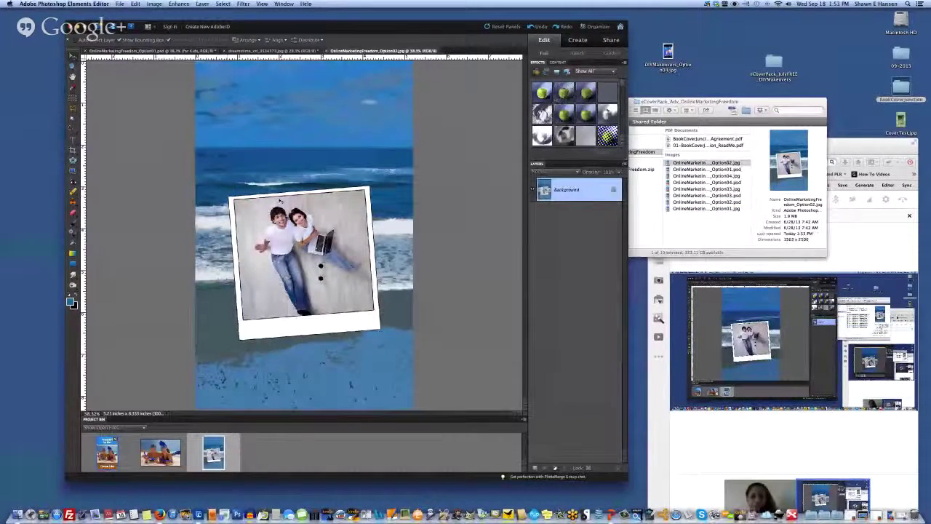
left_click(119, 4)
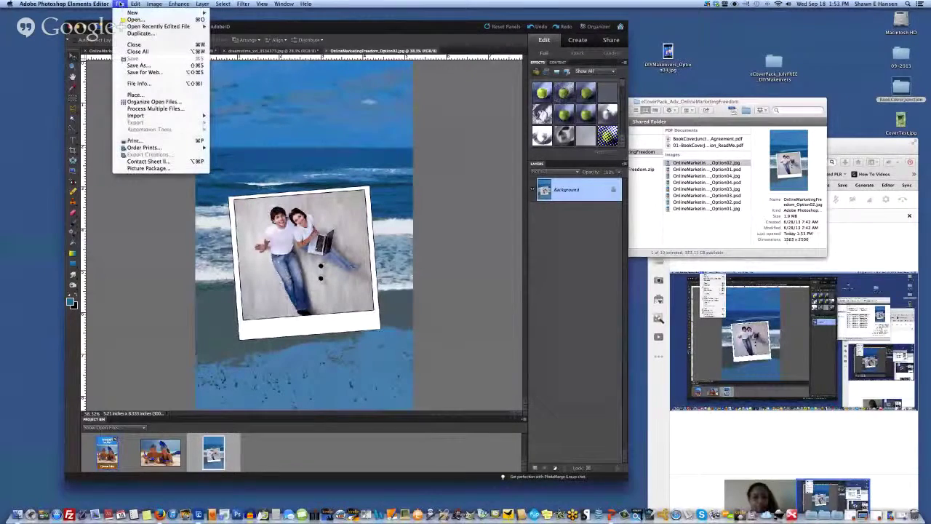
left_click(150, 9)
left_click(119, 4)
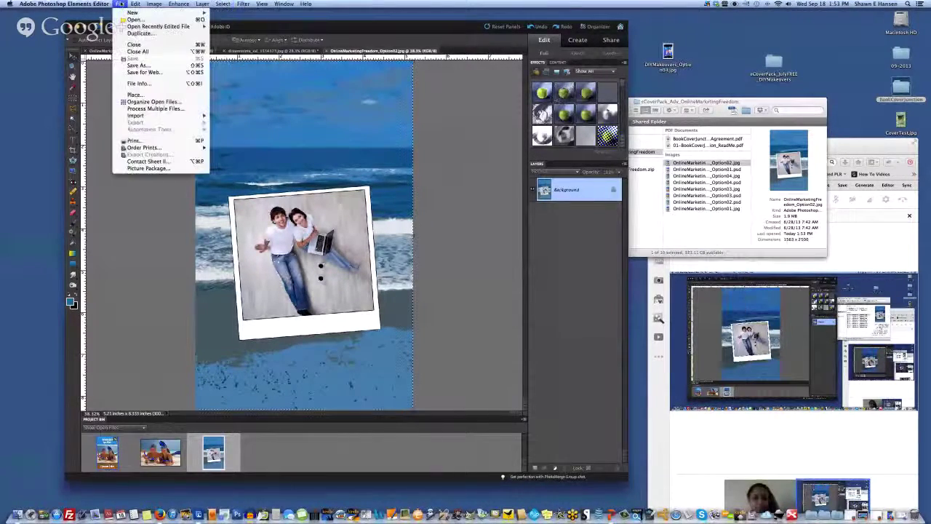
mouse_move(158, 26)
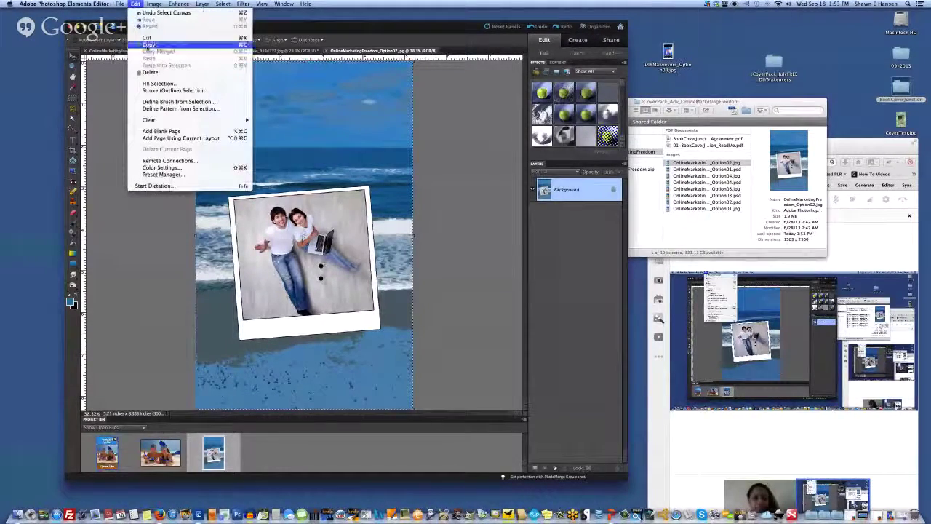
left_click(135, 4)
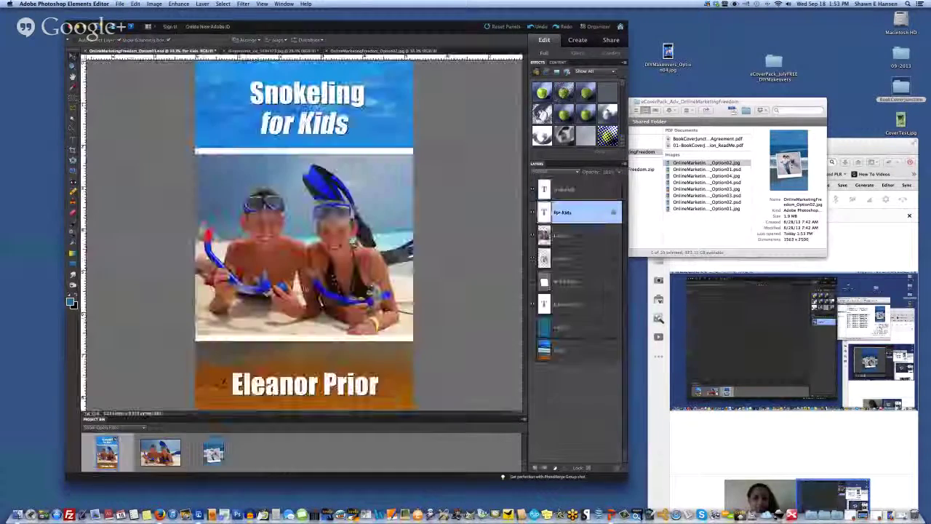
Step: Paste the beach image into the Snokeling cover and move its layer just above Layer 1
key("ctrl+v")
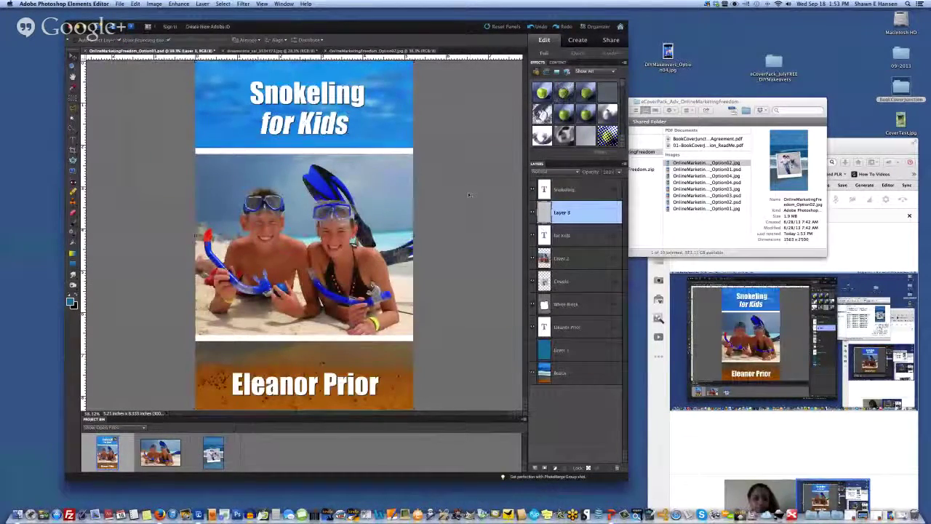
left_click_drag(577, 305, 576, 339)
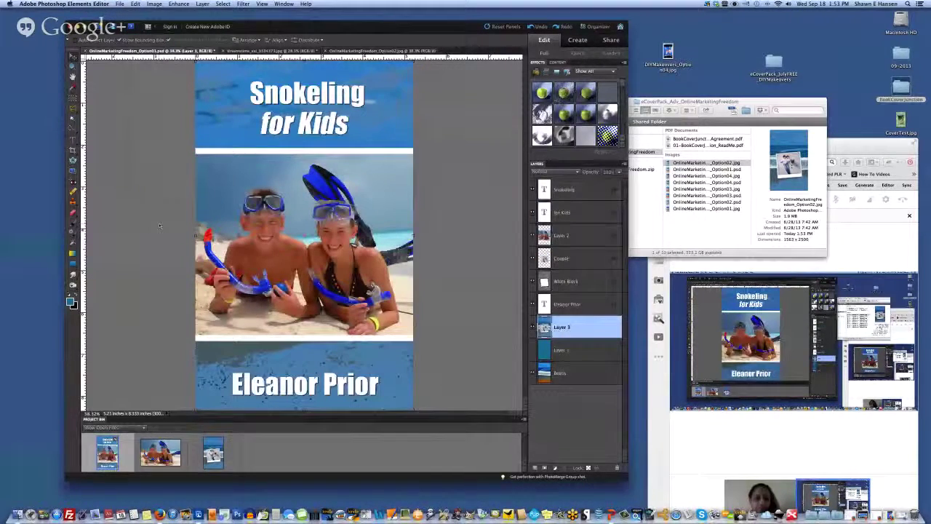
left_click(533, 328)
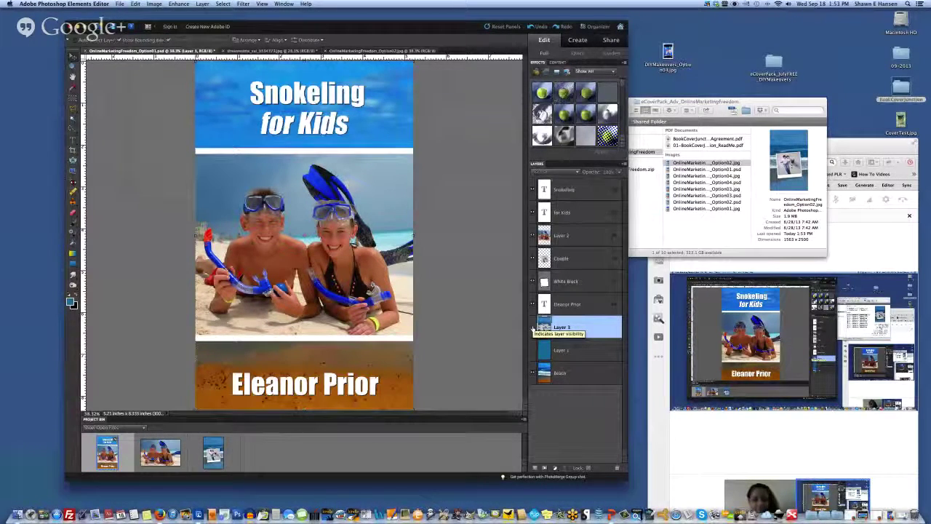
left_click(533, 328)
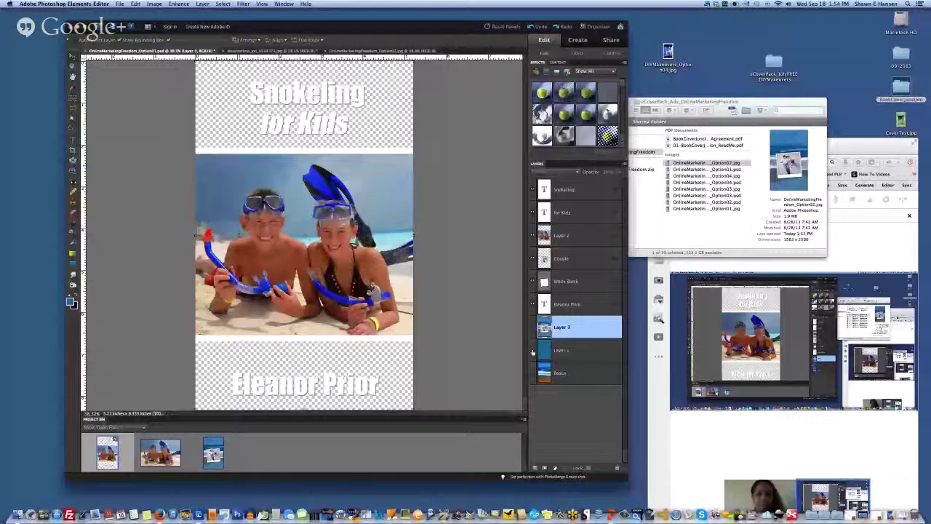
Step: Show Layer 1 so the title and author bands turn teal, and move the Hangouts window up
left_click(532, 350)
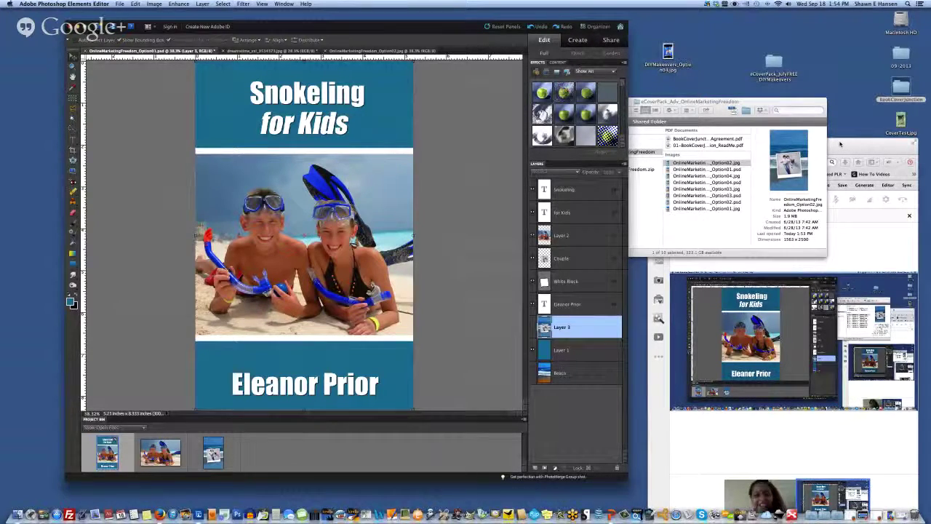
left_click(840, 144)
left_click_drag(837, 141, 821, 55)
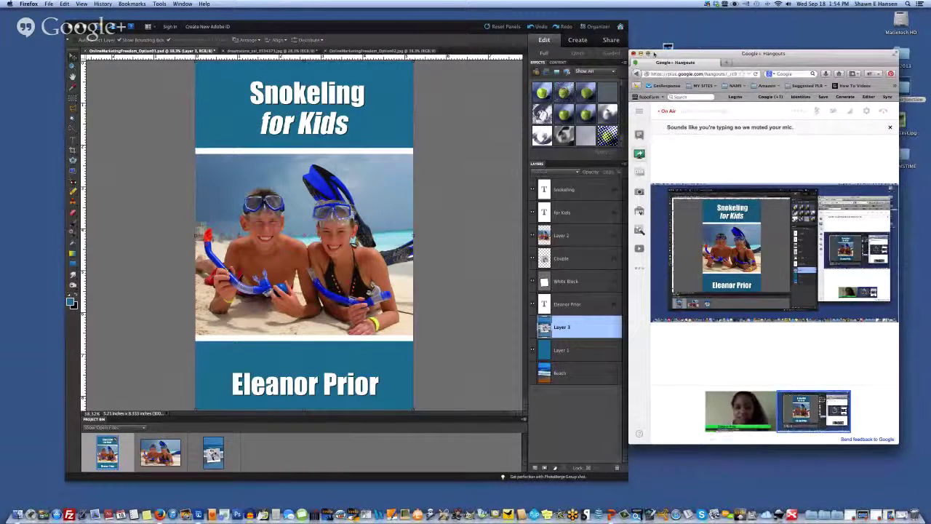
Step: Close the cover-pack folder window in Finder and dismiss the desktop context menu
left_click(407, 22)
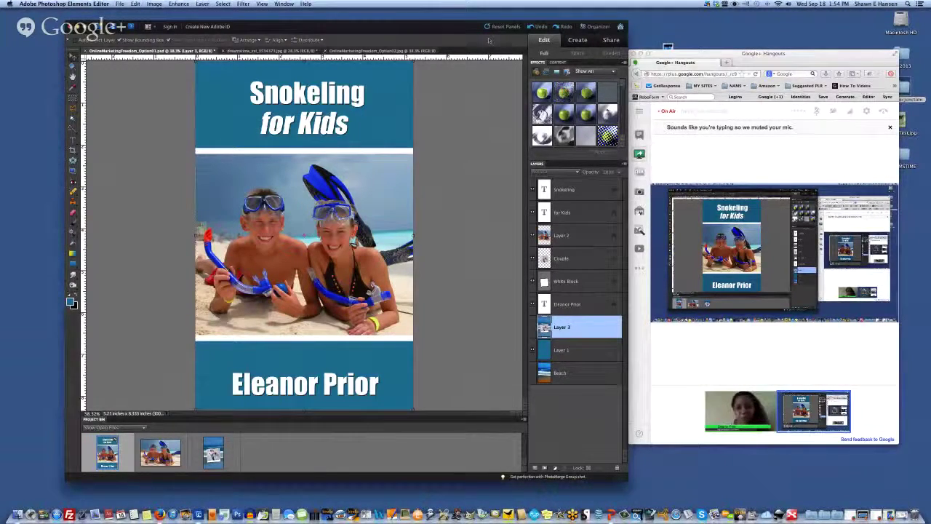
left_click_drag(469, 33, 442, 29)
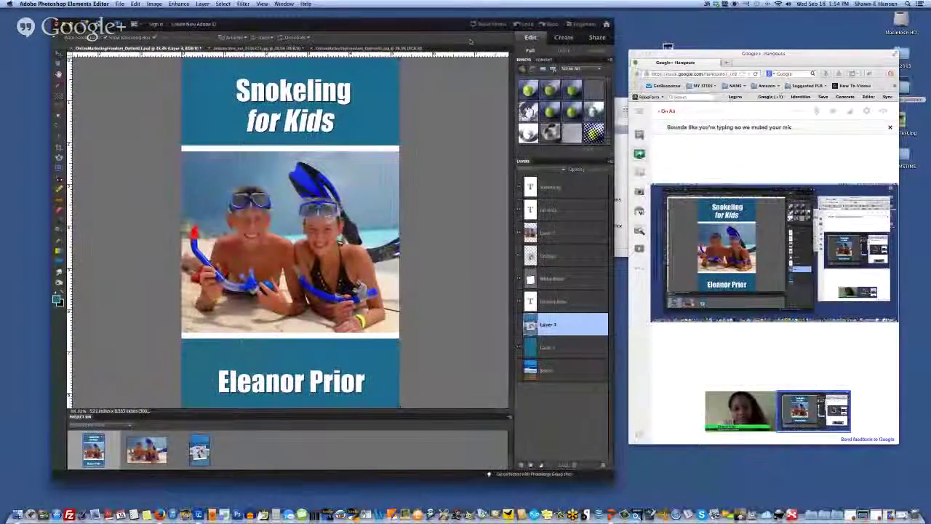
left_click(619, 119)
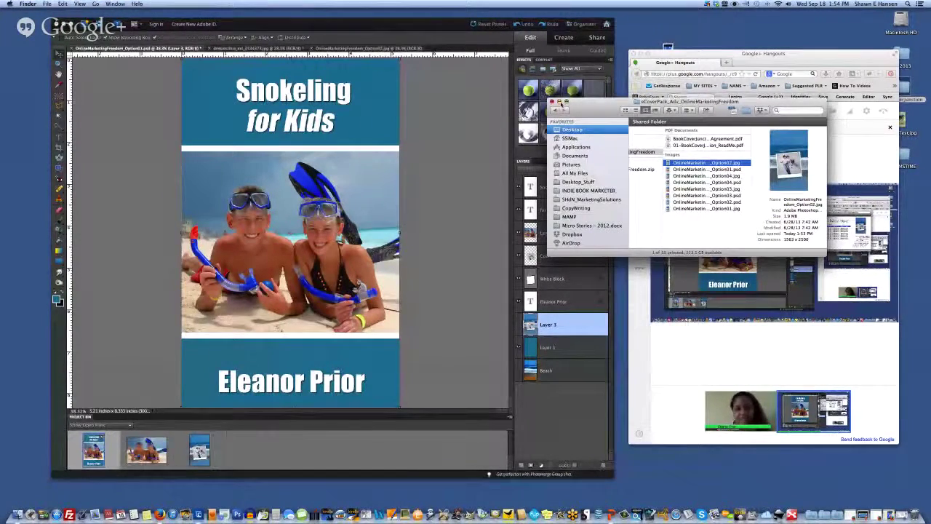
left_click(554, 103)
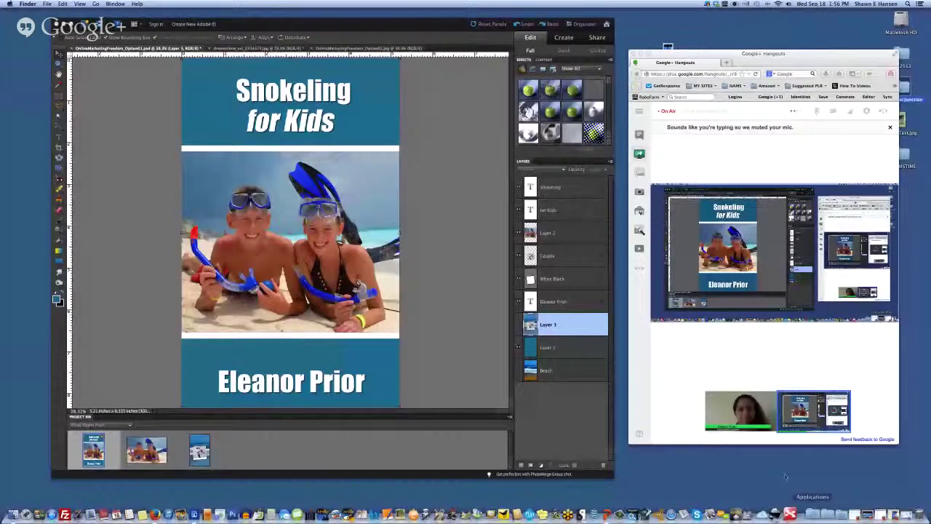
right_click(856, 498)
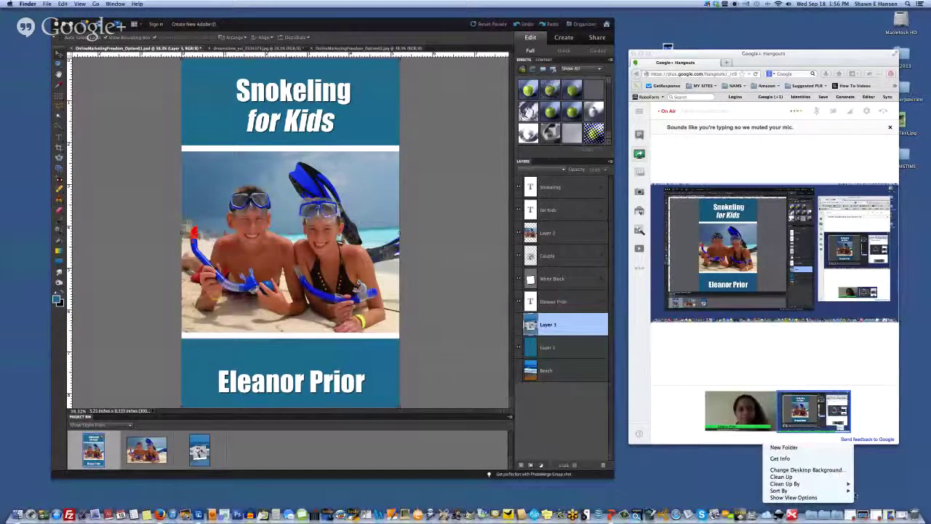
left_click(857, 483)
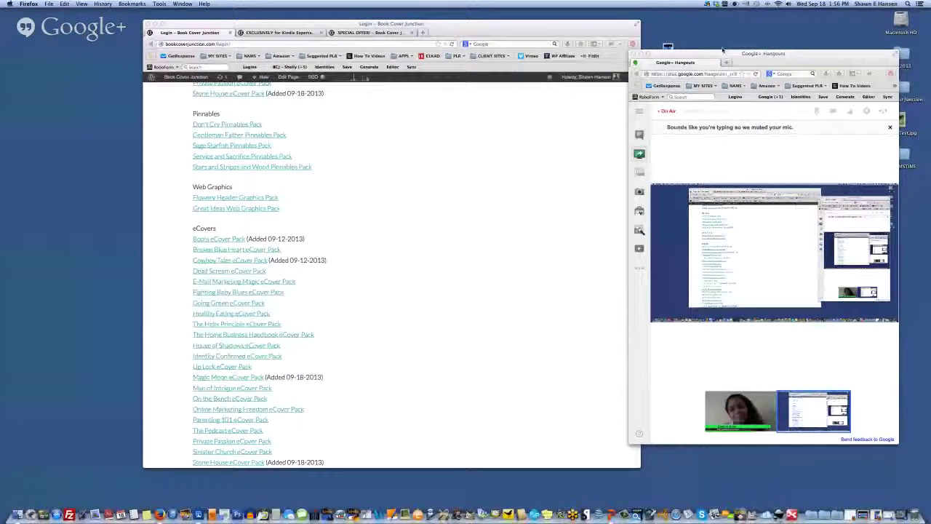
Step: Move to the 'EXCLUSIVELY for Kindle Experts' webinar pricing tab in Firefox
left_click_drag(722, 49, 745, 37)
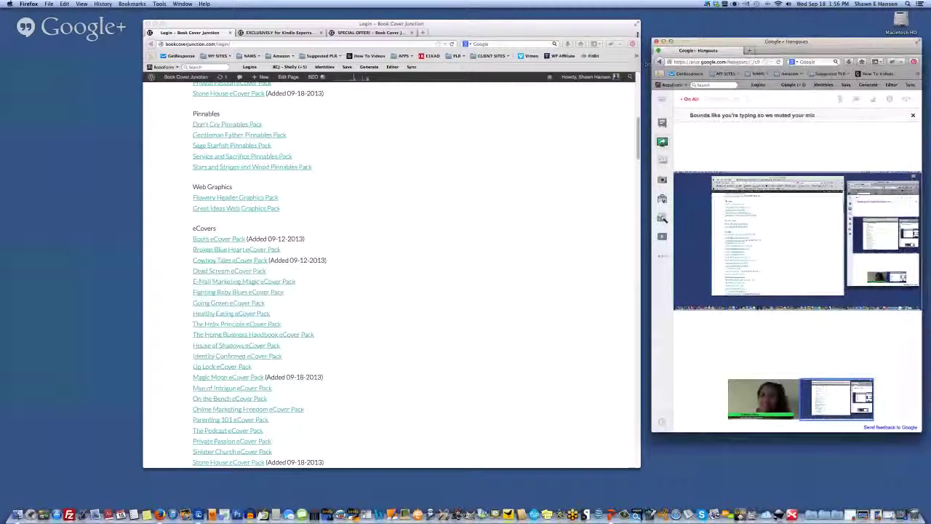
key("ctrl+Tab")
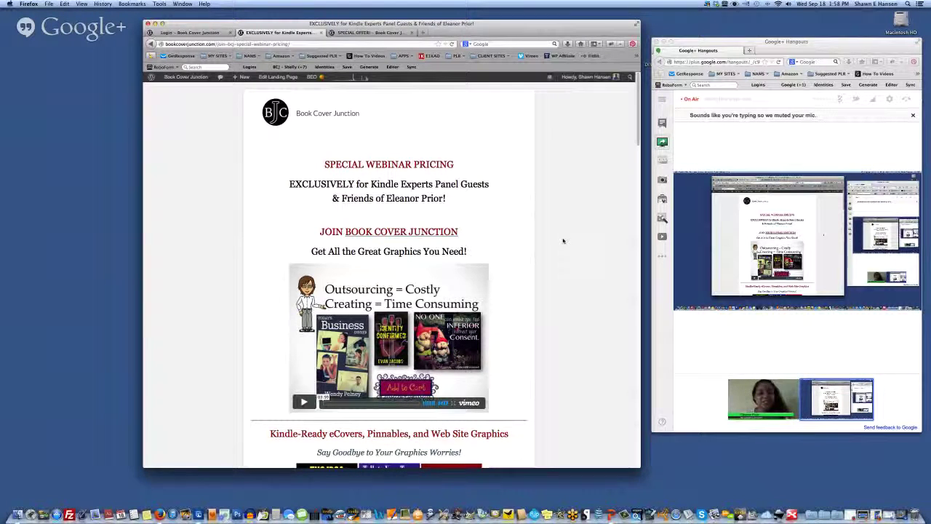
Step: Use Visit Site in the WordPress admin bar to load the Book Cover Junction home page
left_click(180, 33)
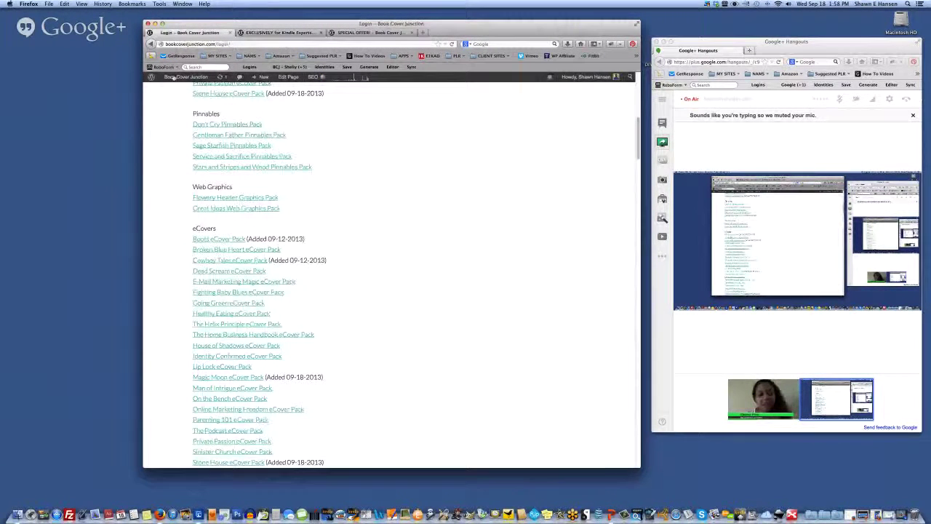
left_click(173, 78)
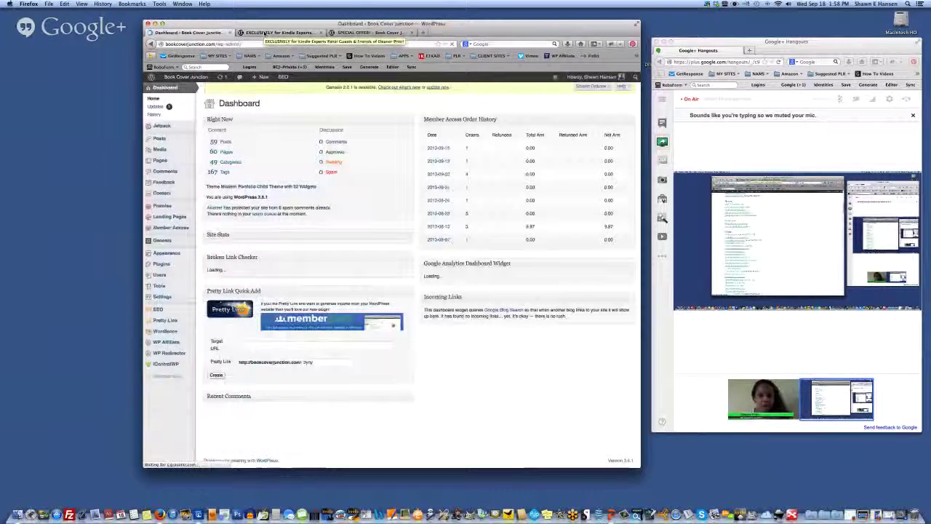
left_click(179, 78)
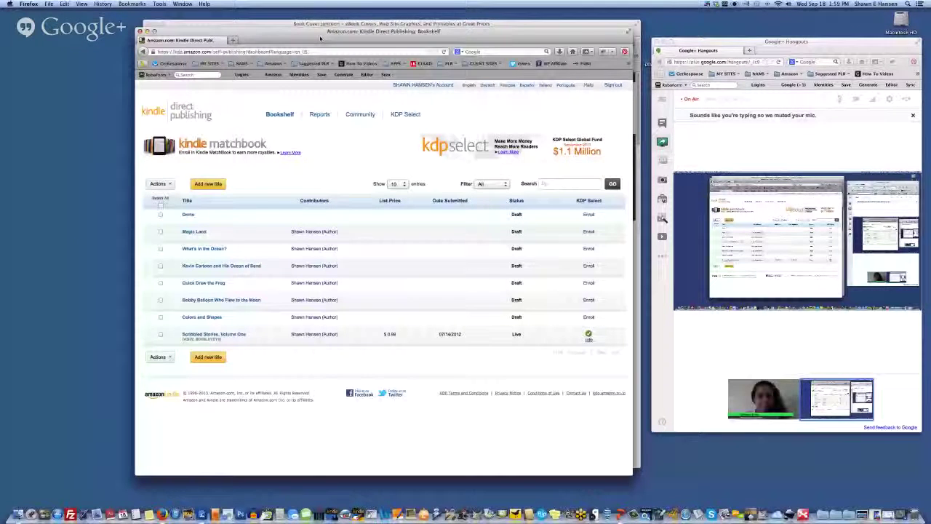
Step: Reposition the KDP Bookshelf window so the Book Cover Junction window shows behind it
left_click_drag(320, 38, 333, 30)
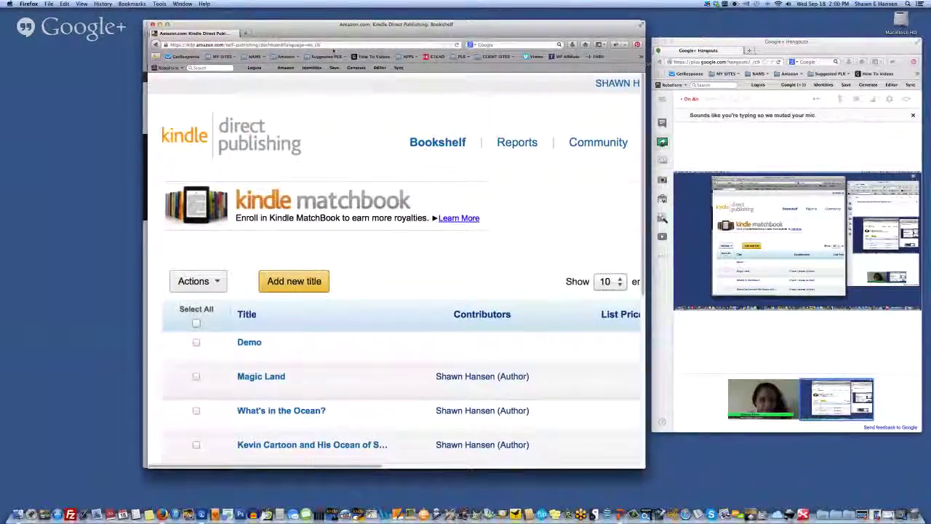
left_click_drag(263, 29, 174, 46)
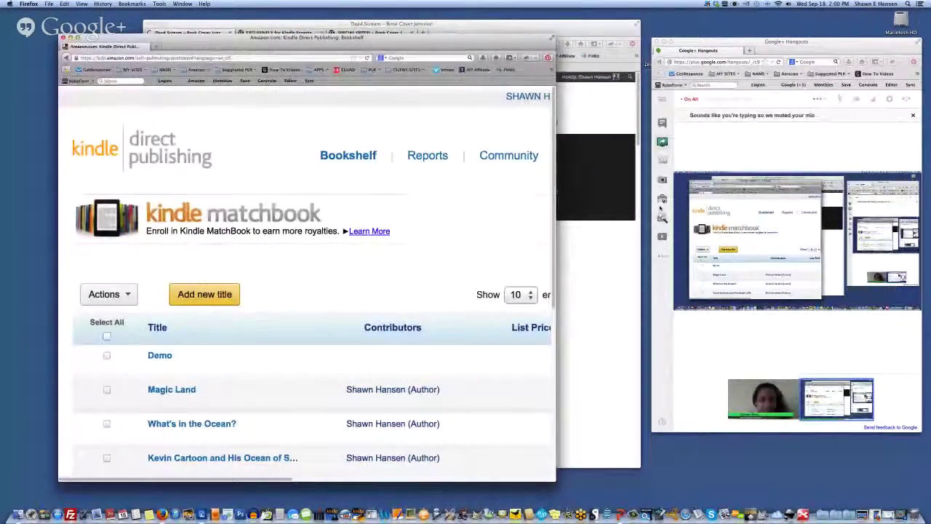
Step: Open the Magic Moon eCover page on Book Cover Junction, then return to the KDP Bookshelf
left_click(150, 33)
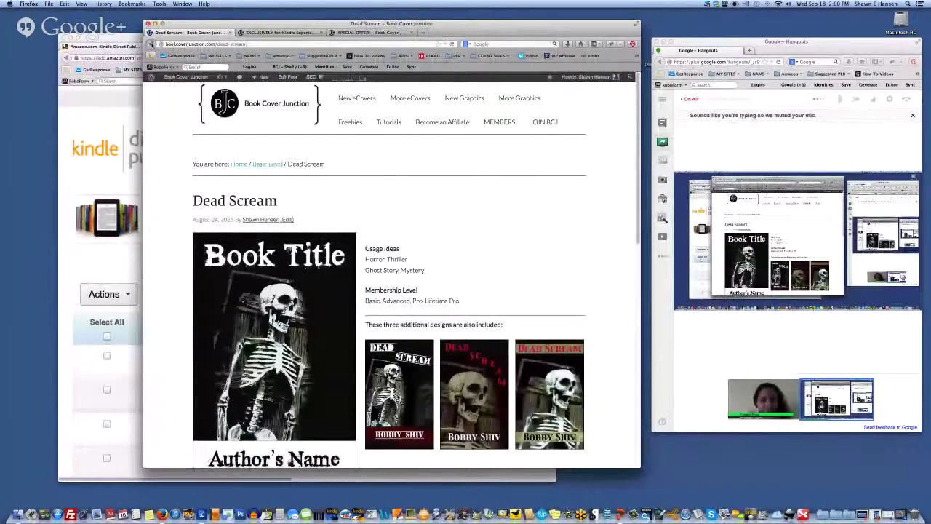
left_click(151, 44)
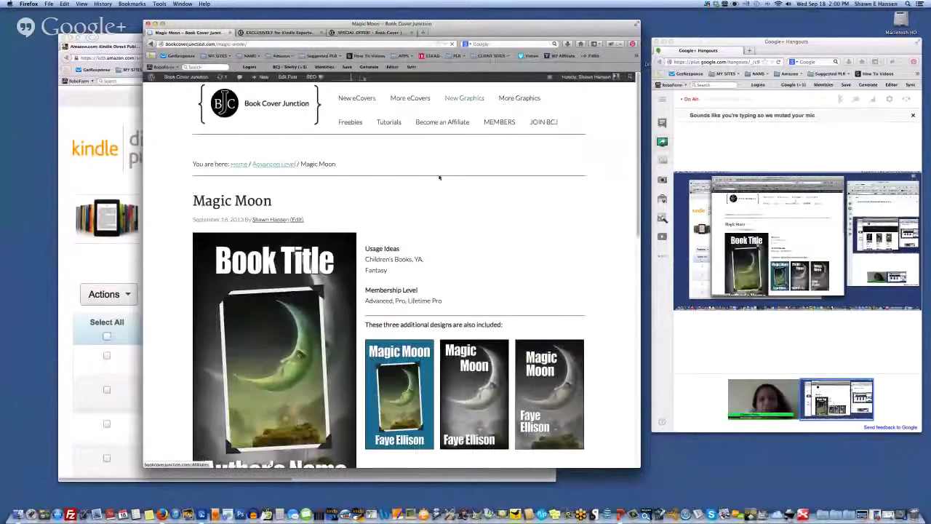
scroll(481, 195, "down", 2)
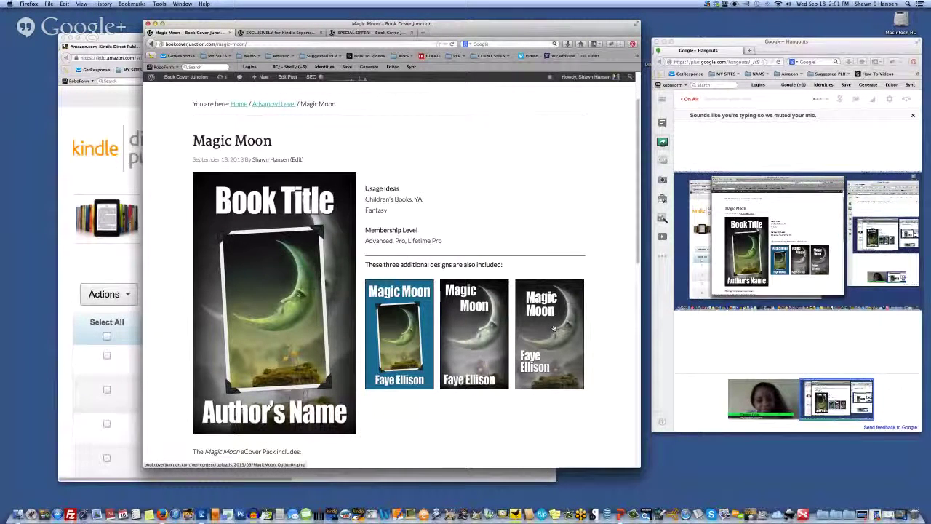
left_click(130, 269)
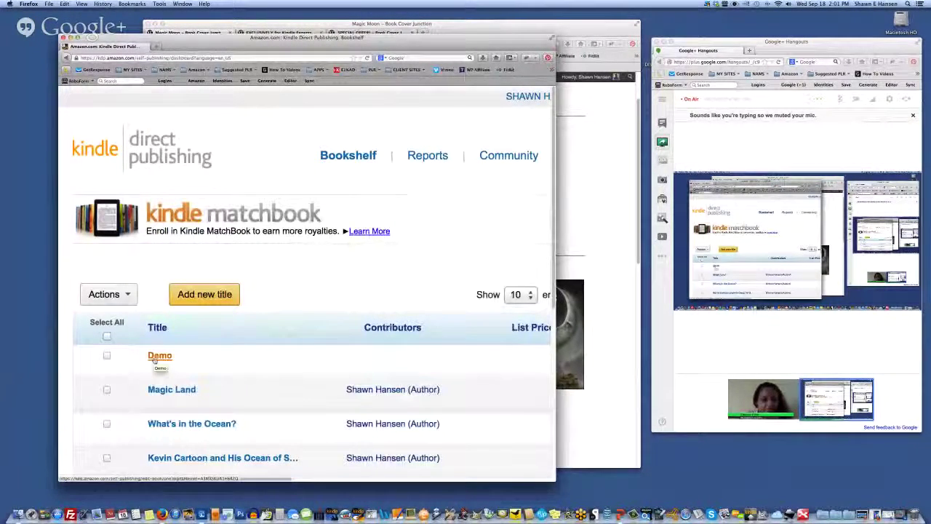
Step: Open the Demo title's Edit Book page and start a new cover image upload in section 4
left_click(154, 356)
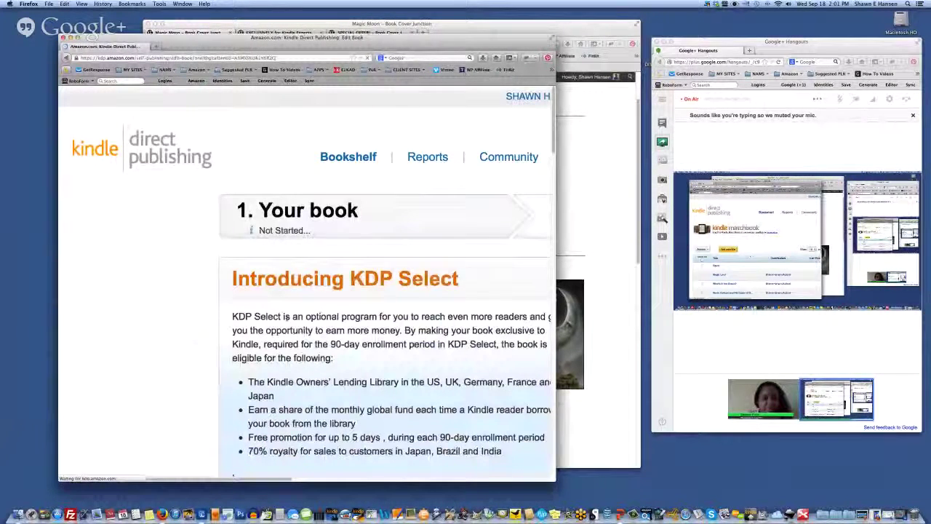
scroll(300, 397, "down", 5)
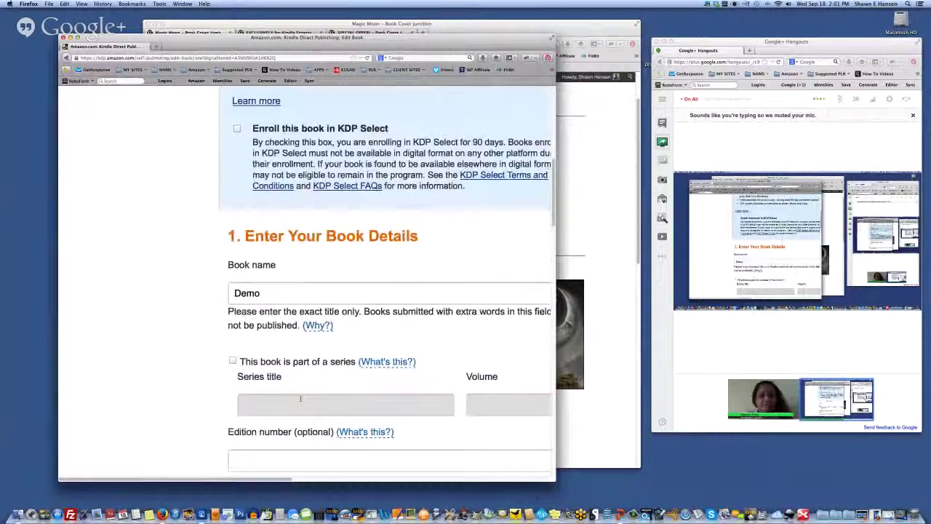
scroll(300, 398, "down", 15)
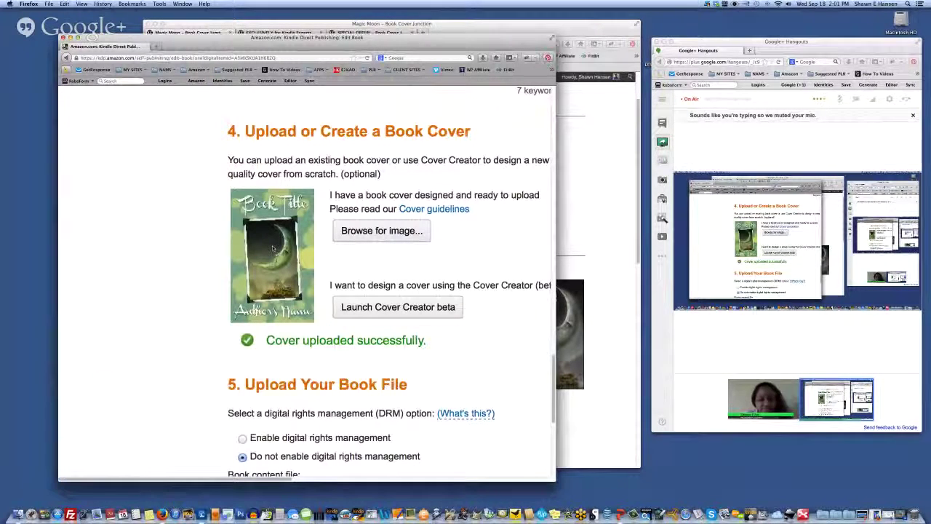
left_click(370, 238)
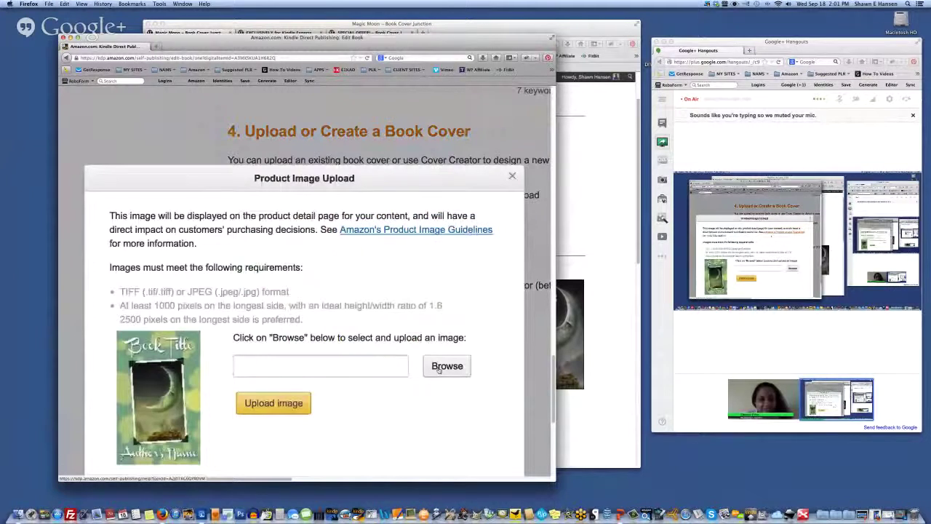
Step: Upload CoverTest.jpg as the Demo book's product image
left_click(439, 367)
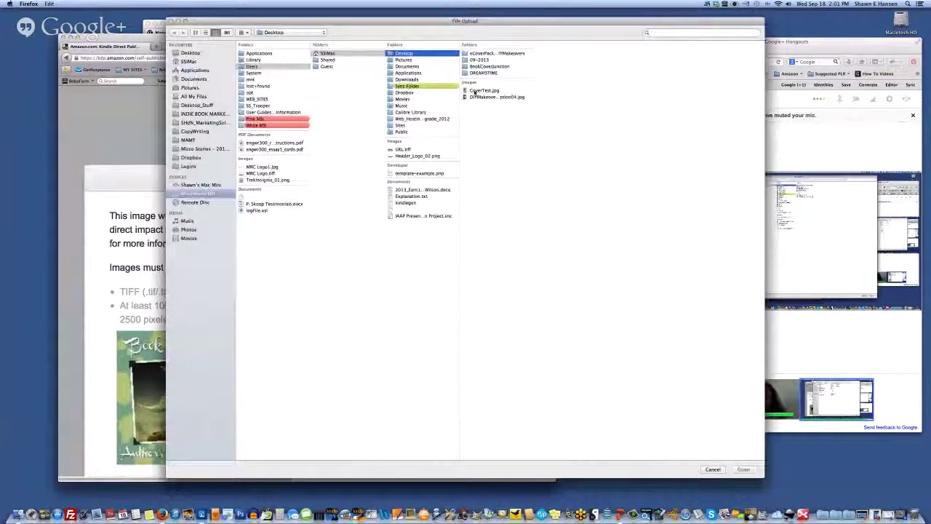
double_click(483, 90)
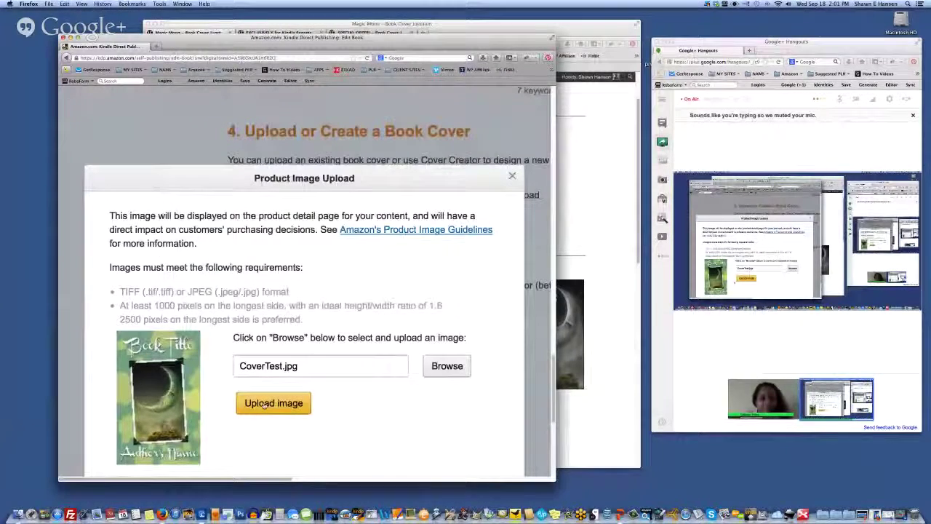
left_click(273, 404)
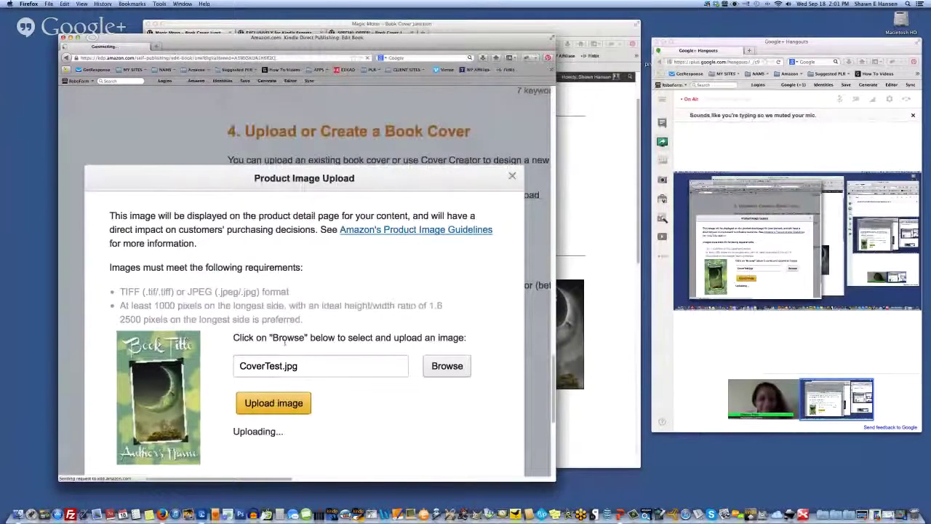
Step: Rearrange the KDP and Hangouts windows and restore the Snokeling cover document in Elements
left_click_drag(267, 43, 298, 23)
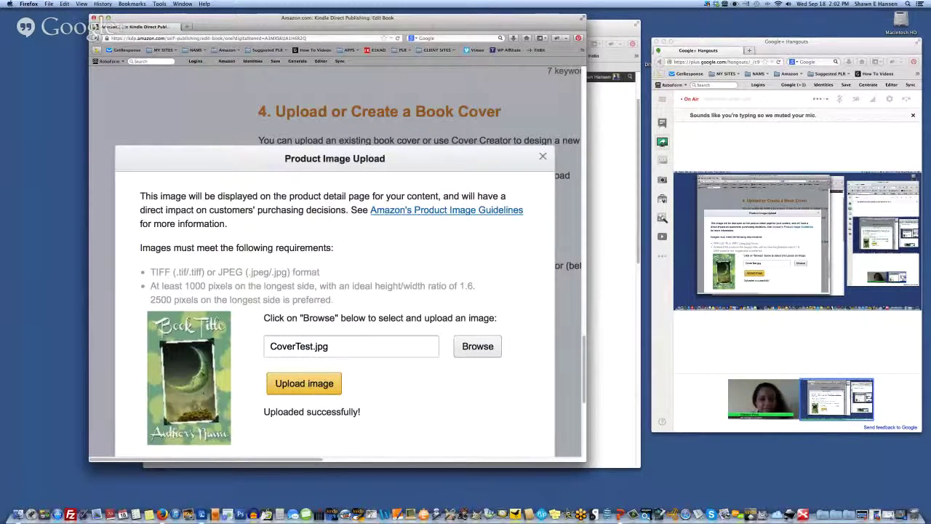
left_click_drag(807, 57, 808, 120)
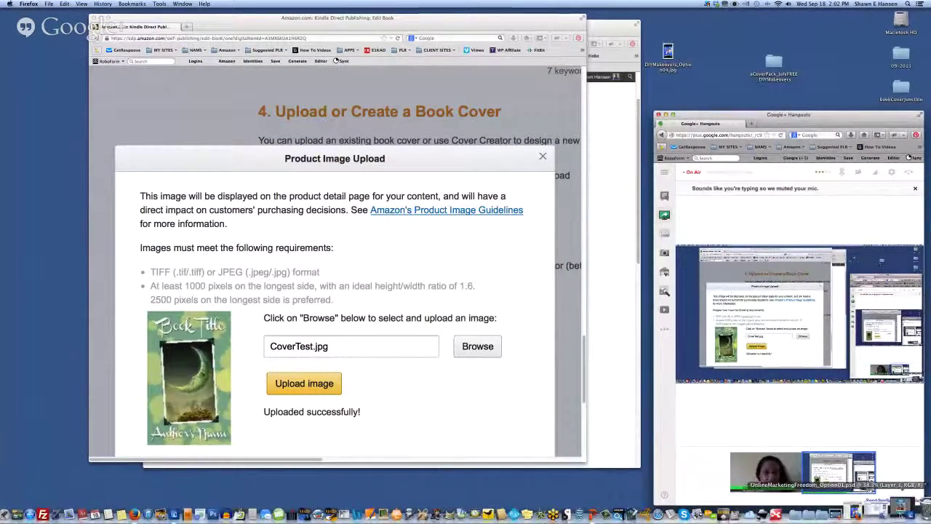
left_click(900, 506)
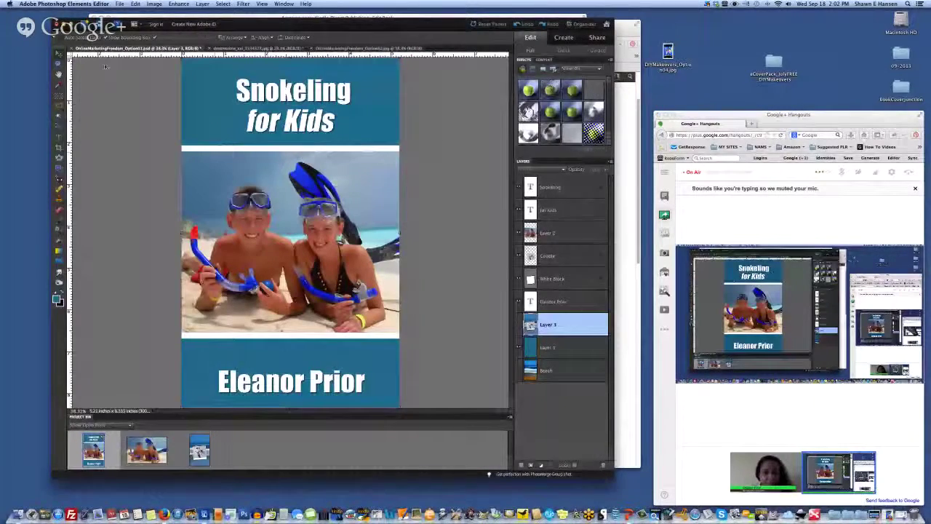
Step: Save the cover to the Desktop as JPEG CoverTest.jpg, replacing the old file and confirming JPEG options
left_click(119, 4)
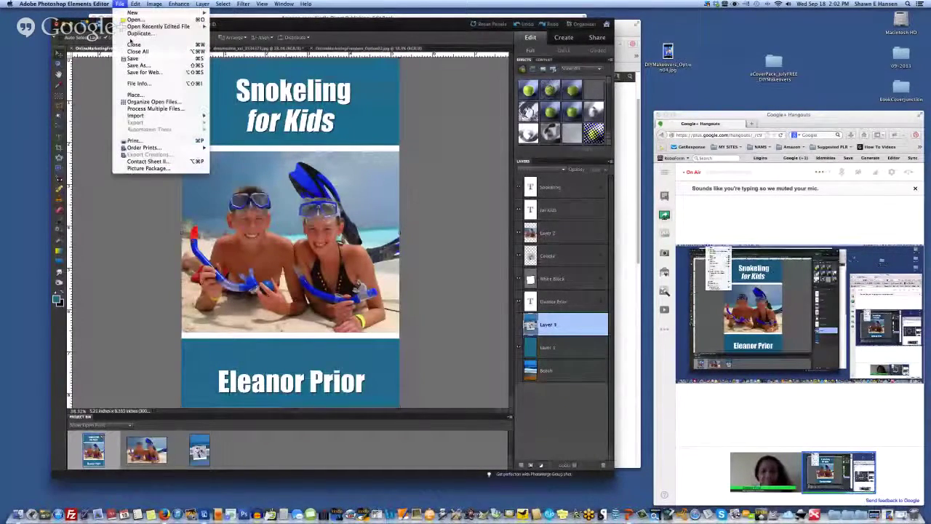
left_click(136, 66)
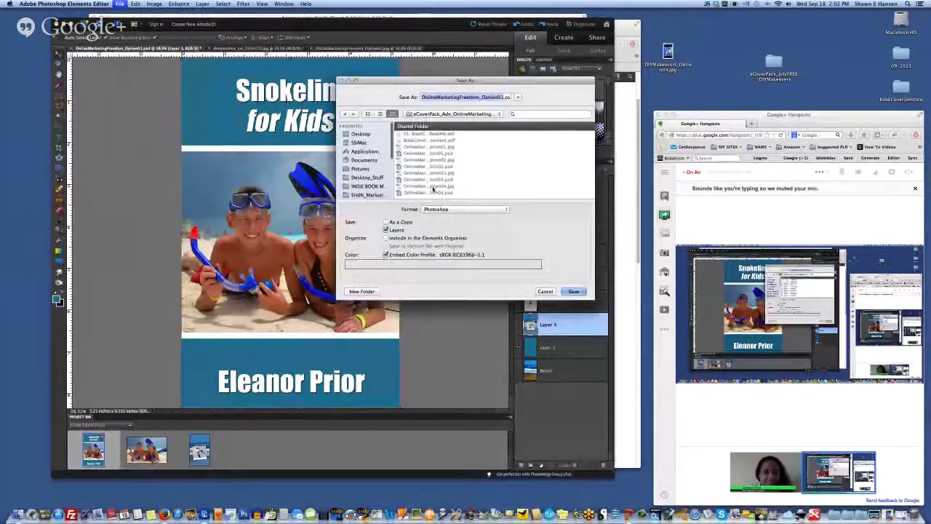
left_click(360, 133)
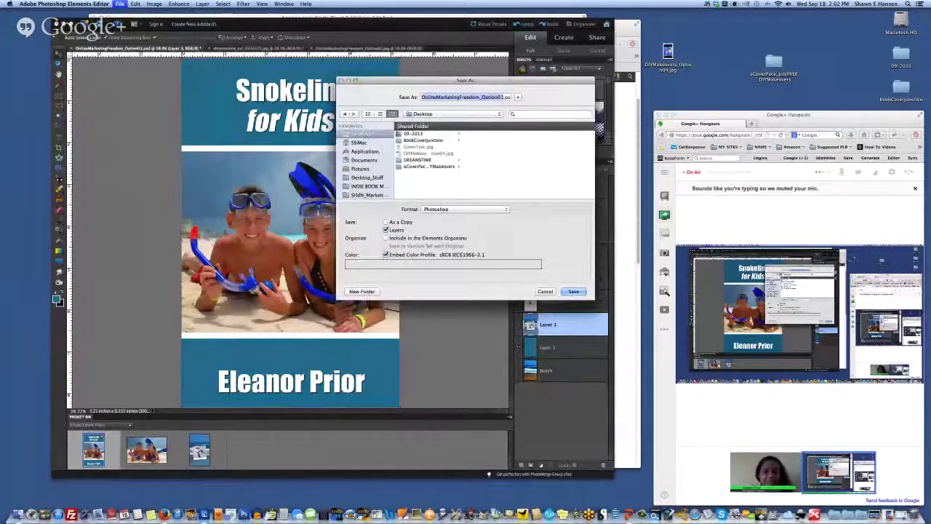
left_click(418, 146)
left_click(465, 209)
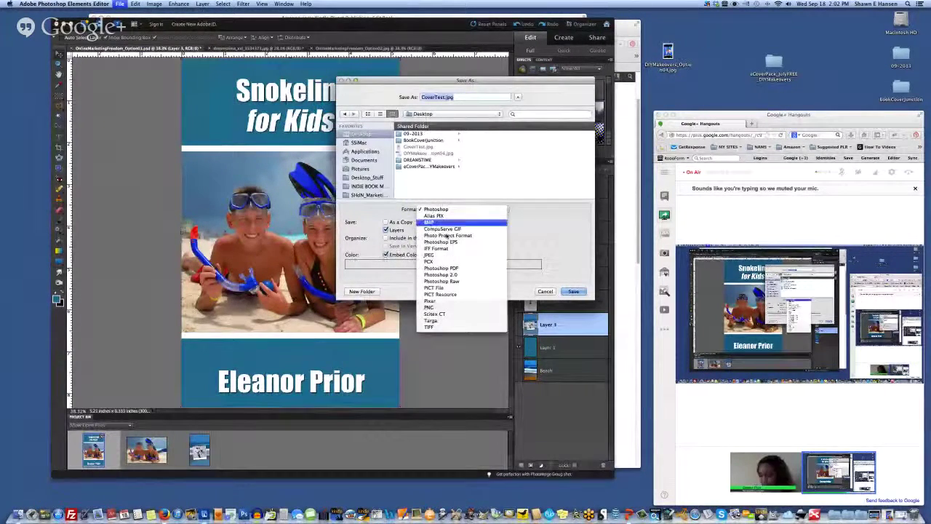
left_click(445, 256)
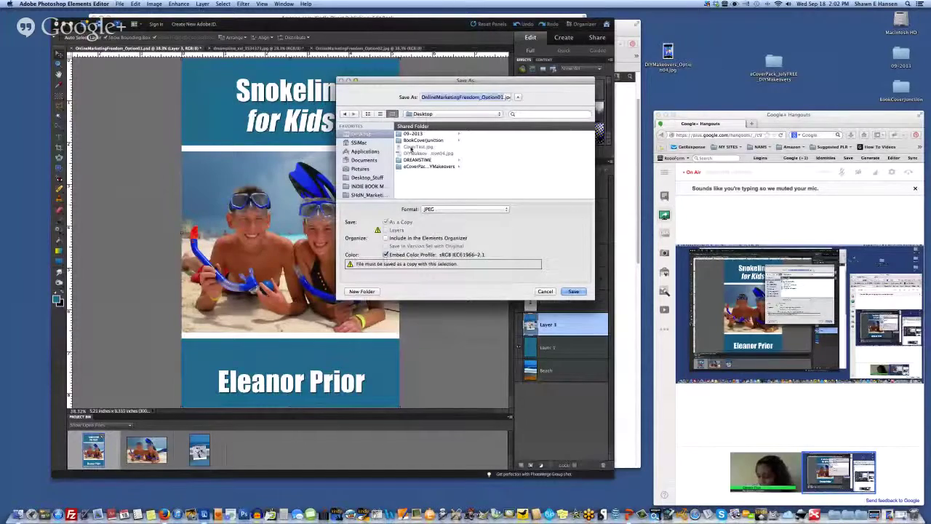
left_click(573, 291)
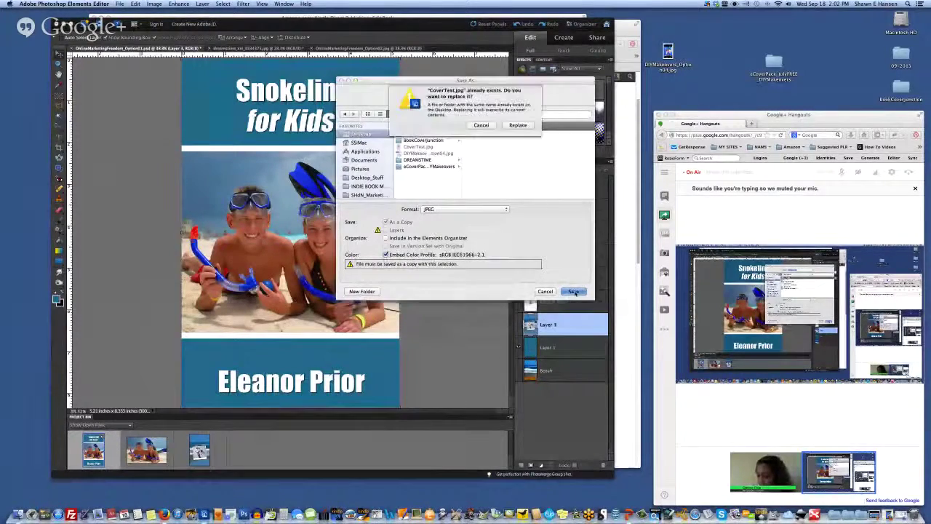
left_click(517, 128)
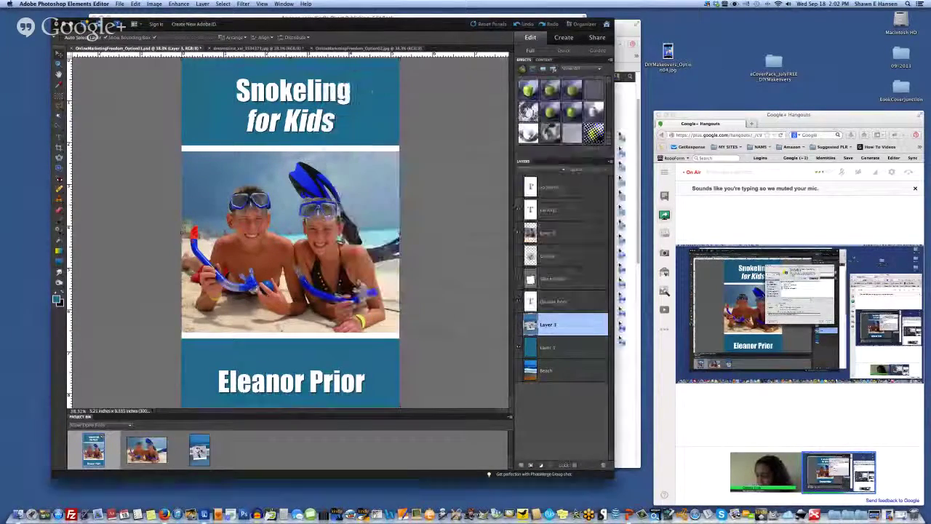
left_click(626, 133)
key("super+Tab")
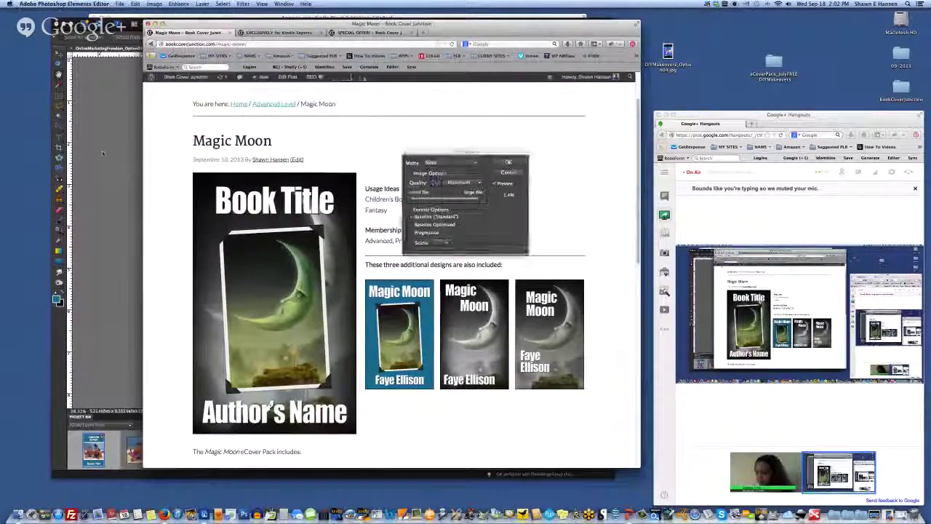
left_click(508, 163)
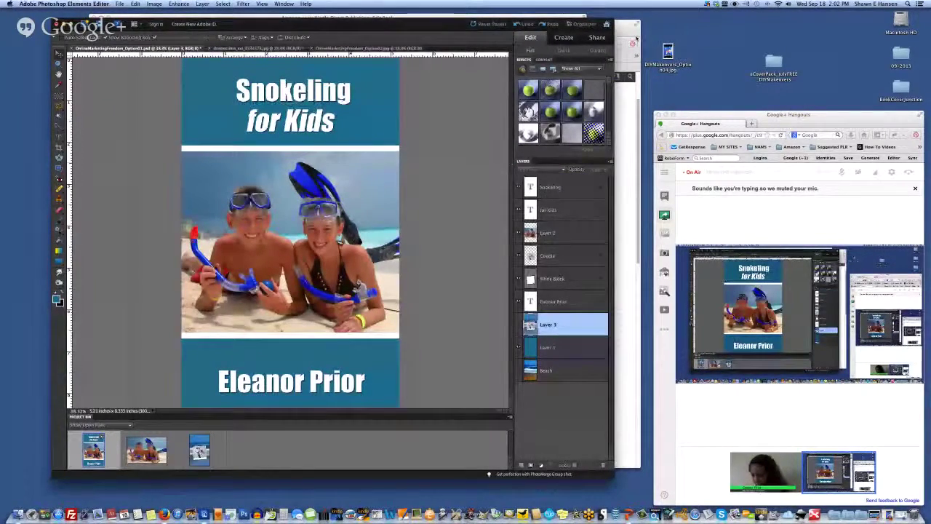
key("super+Tab")
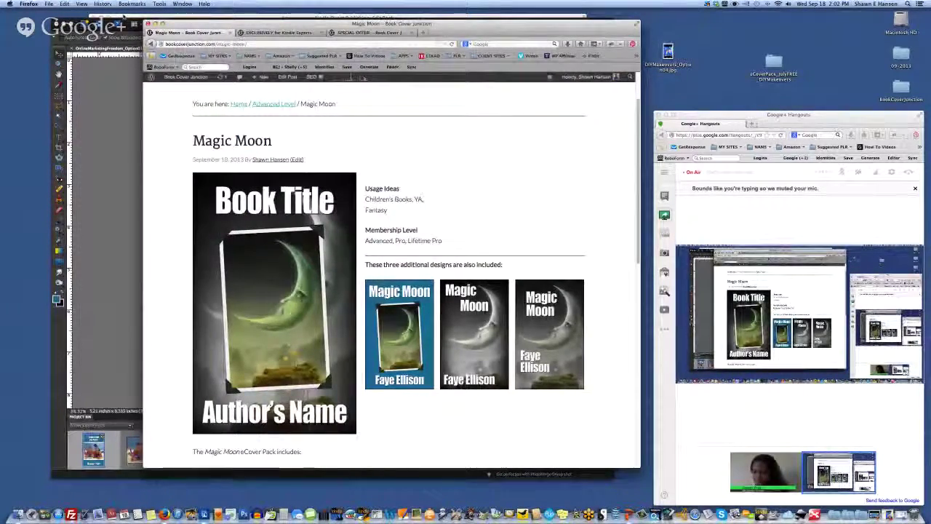
Step: Upload CoverTest.jpg from the Desktop as the Demo book's cover image
key("super+grave")
left_click(478, 346)
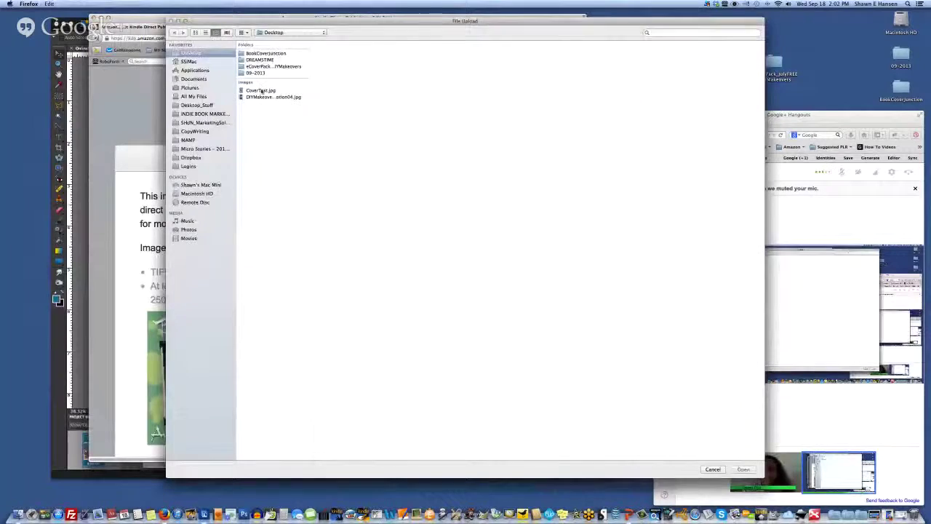
left_click(261, 91)
key("Return")
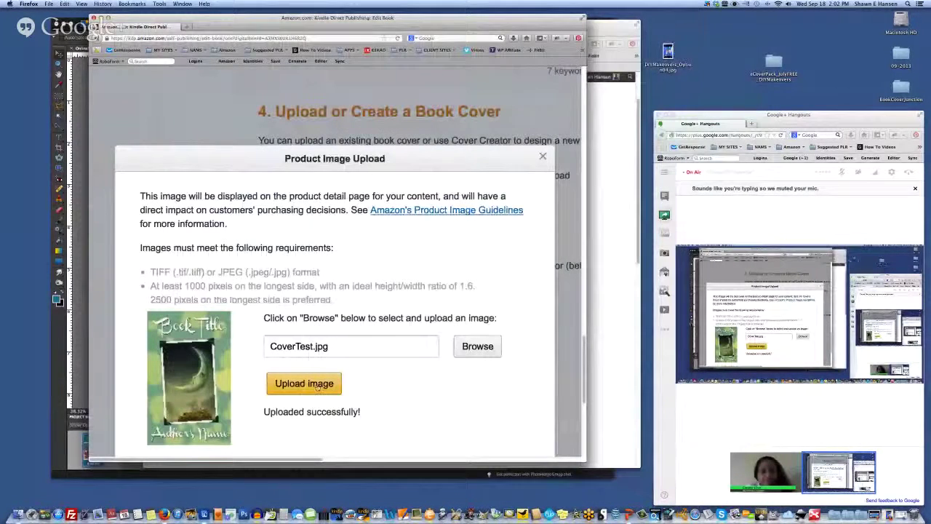
left_click(315, 389)
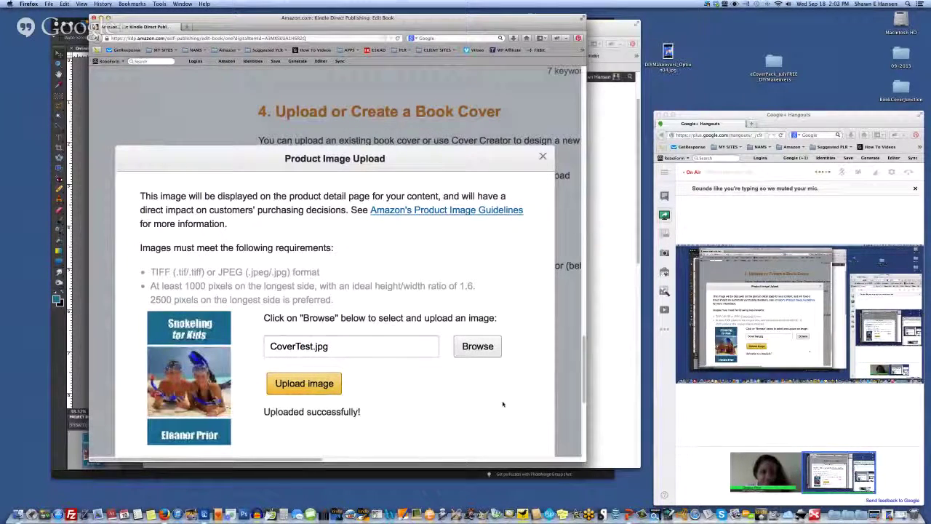
Step: Zoom in on the upload page to review the upload instructions and file name
scroll(473, 403, "right", 1)
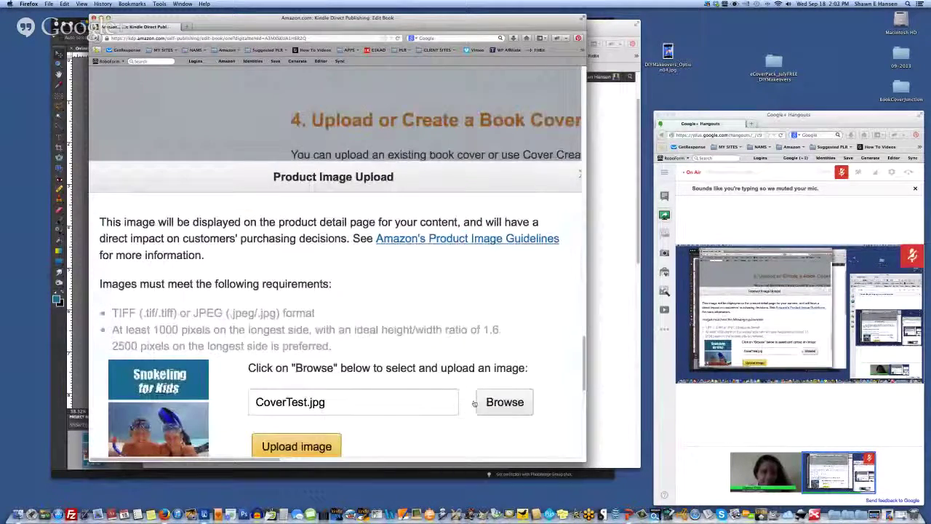
key("super+plus")
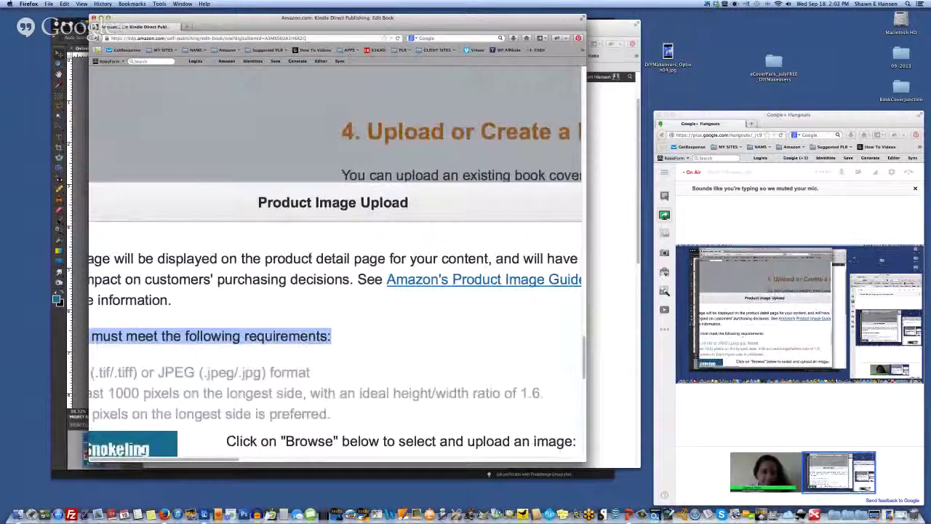
scroll(230, 159, "down", 5)
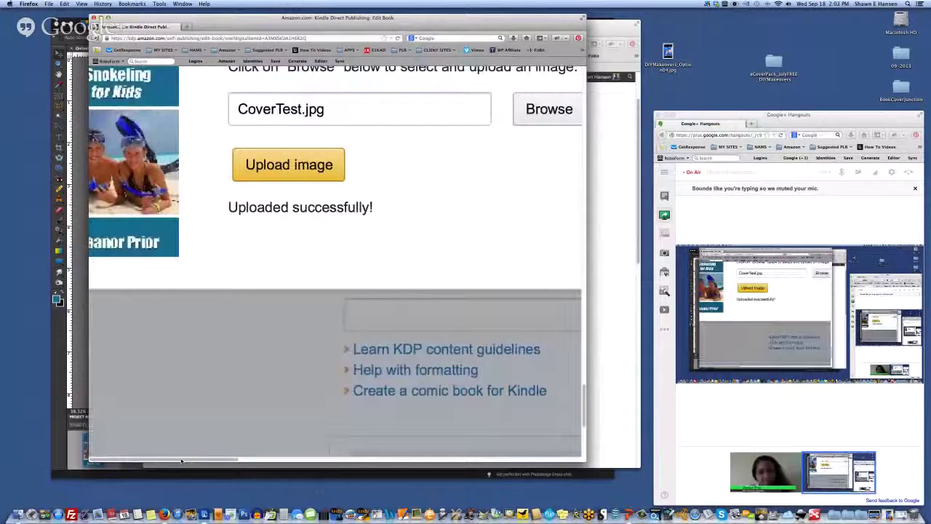
left_click_drag(229, 159, 215, 189)
left_click(202, 245)
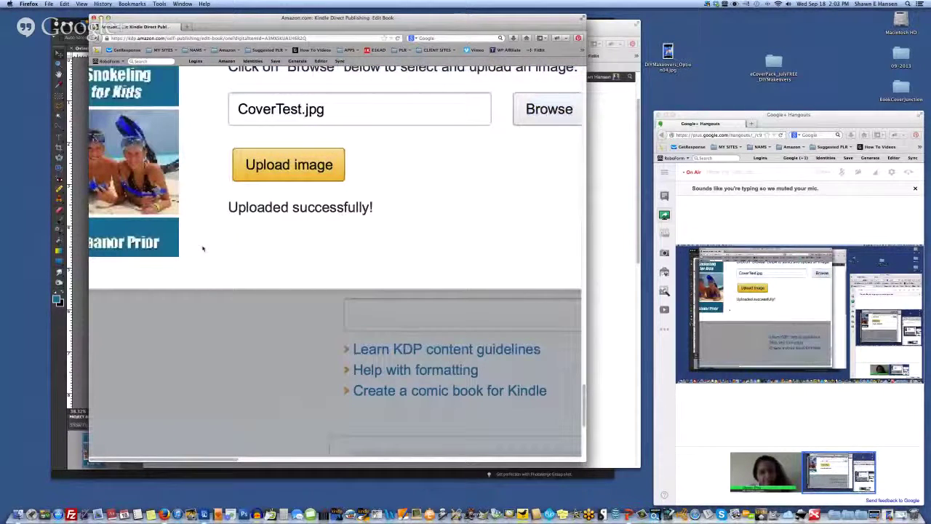
Step: Zoom back out, minimise Firefox and bring up the Book Cover Junction PowerPoint slide
key("super+minus")
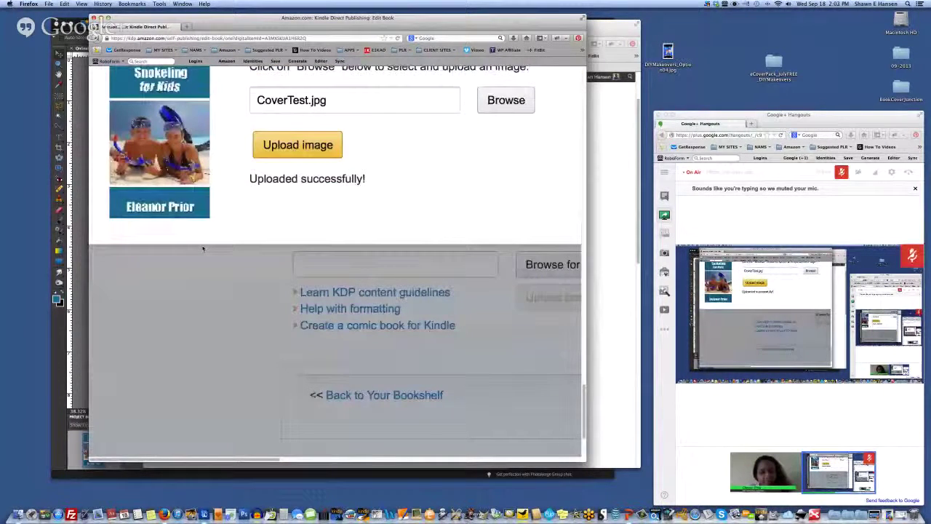
scroll(203, 249, "up", 3)
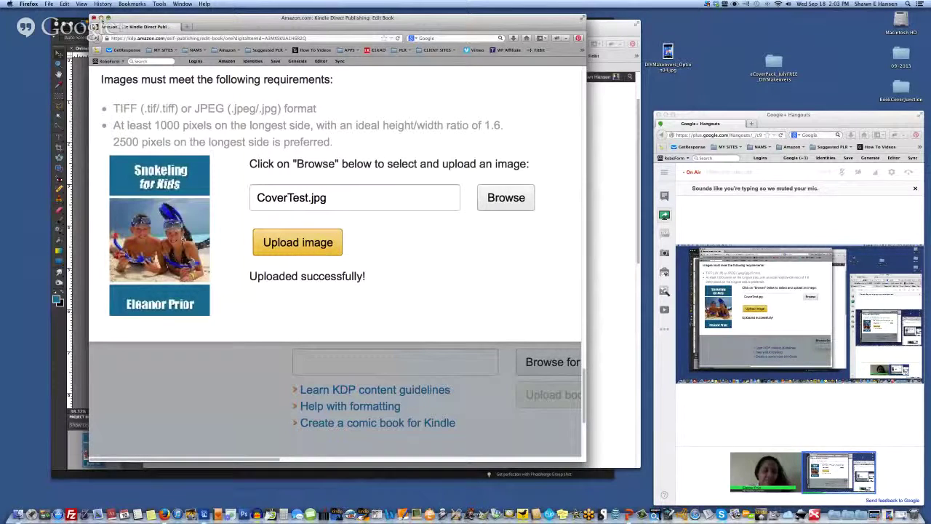
left_click(102, 17)
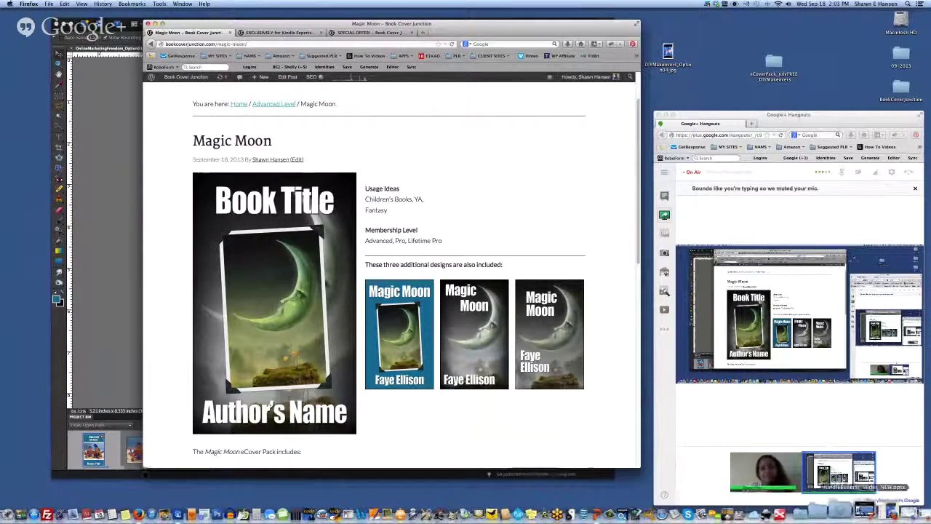
left_click(860, 512)
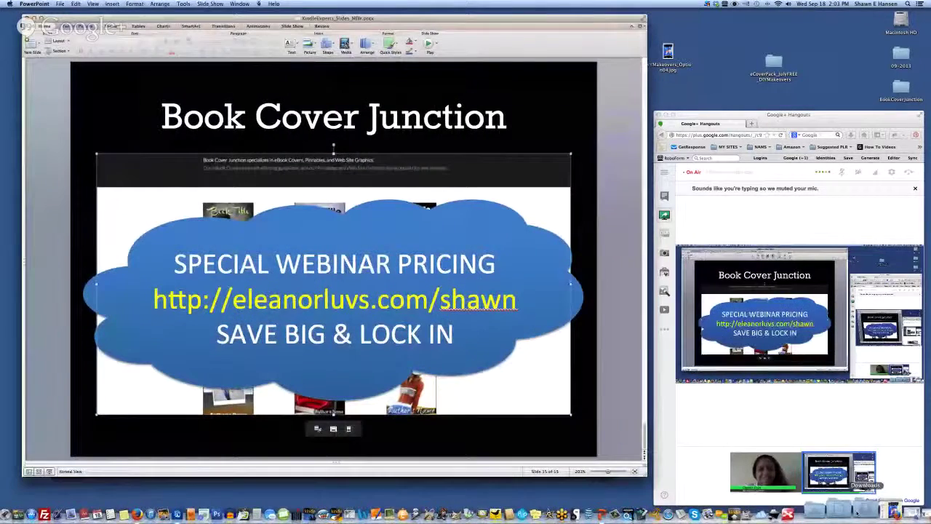